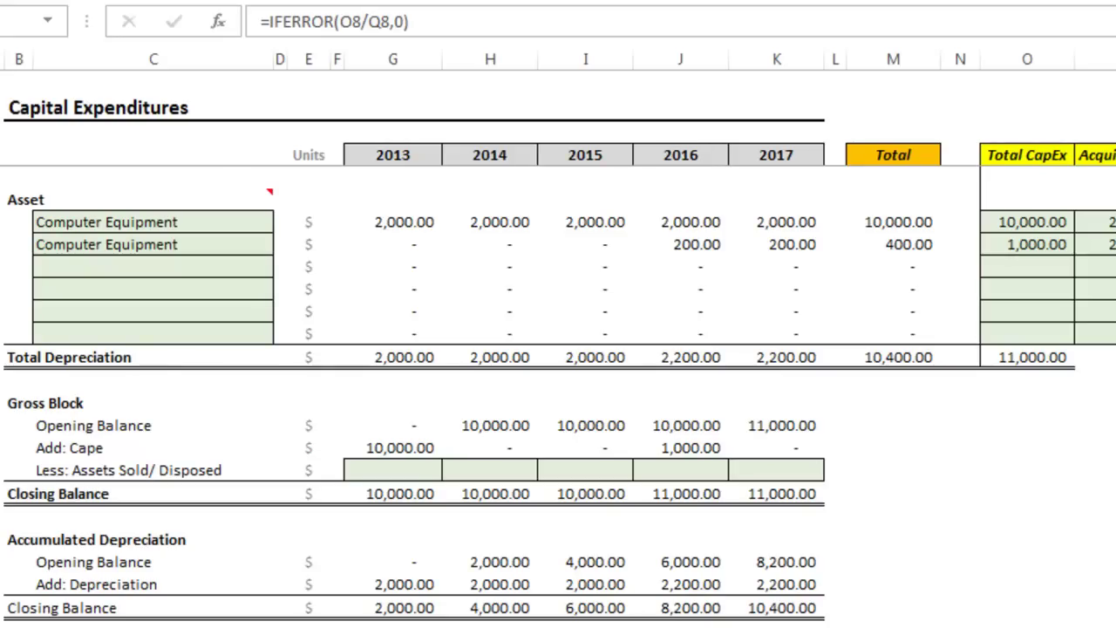
# - On the capex sheet, change the second Computer Equipment's Total CapEx in O9 from 1,000 to 10,000
pyautogui.click(1036, 237)
pyautogui.click(373, 29)
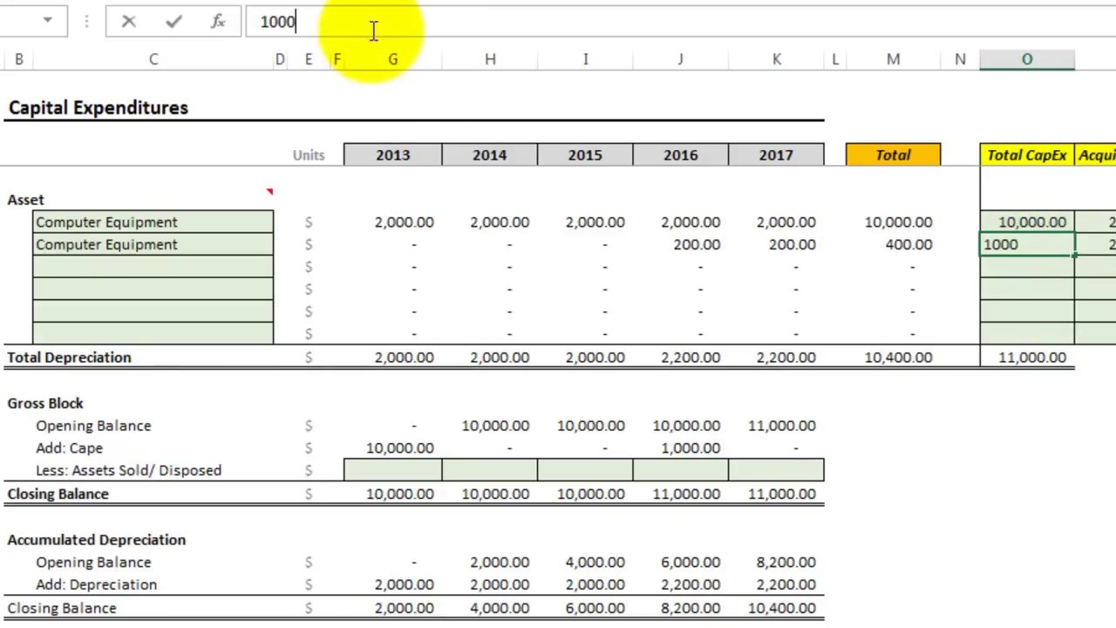
pyautogui.write('0')
pyautogui.press('Return')
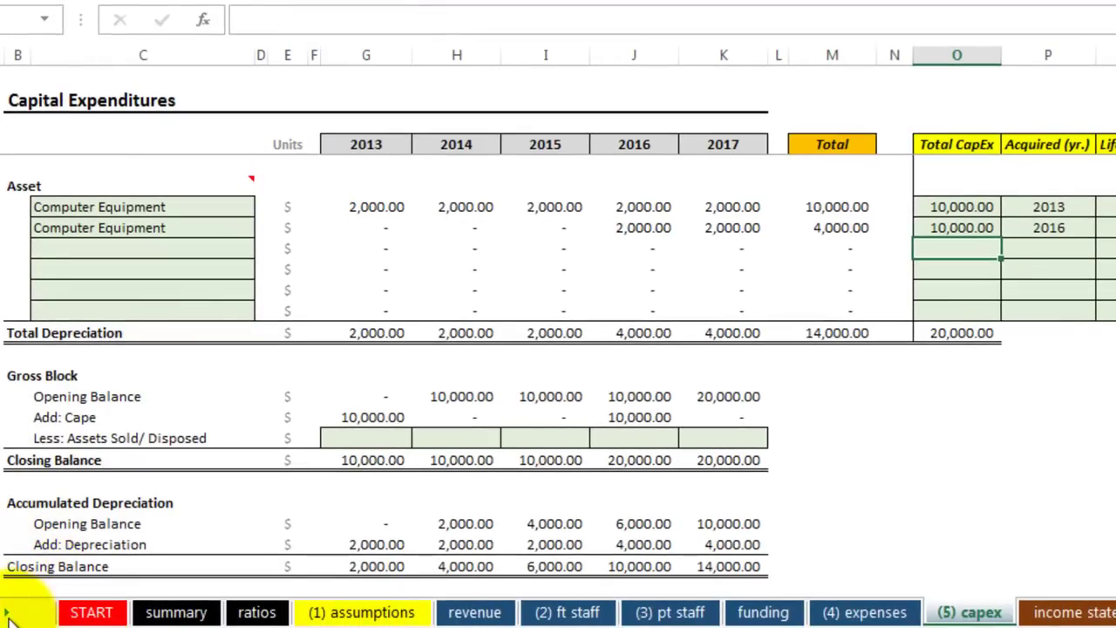
pyautogui.click(7, 614)
pyautogui.click(7, 614)
pyautogui.click(7, 614)
pyautogui.click(7, 614)
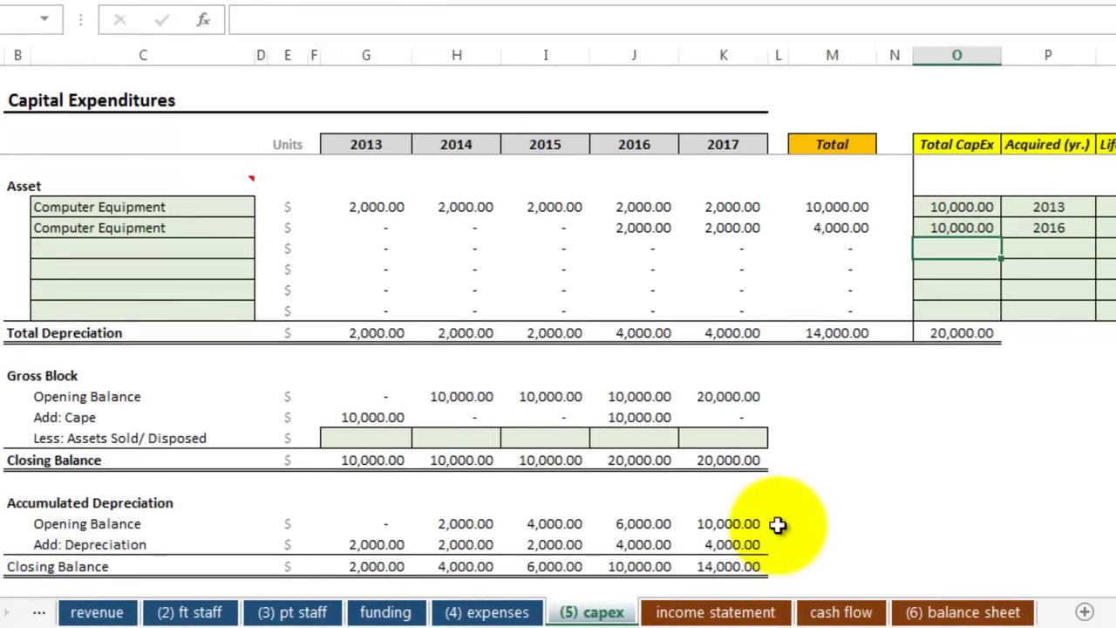
# - On the Balance Sheet, enter 500,000 as the opening Cash balance
pyautogui.click(974, 613)
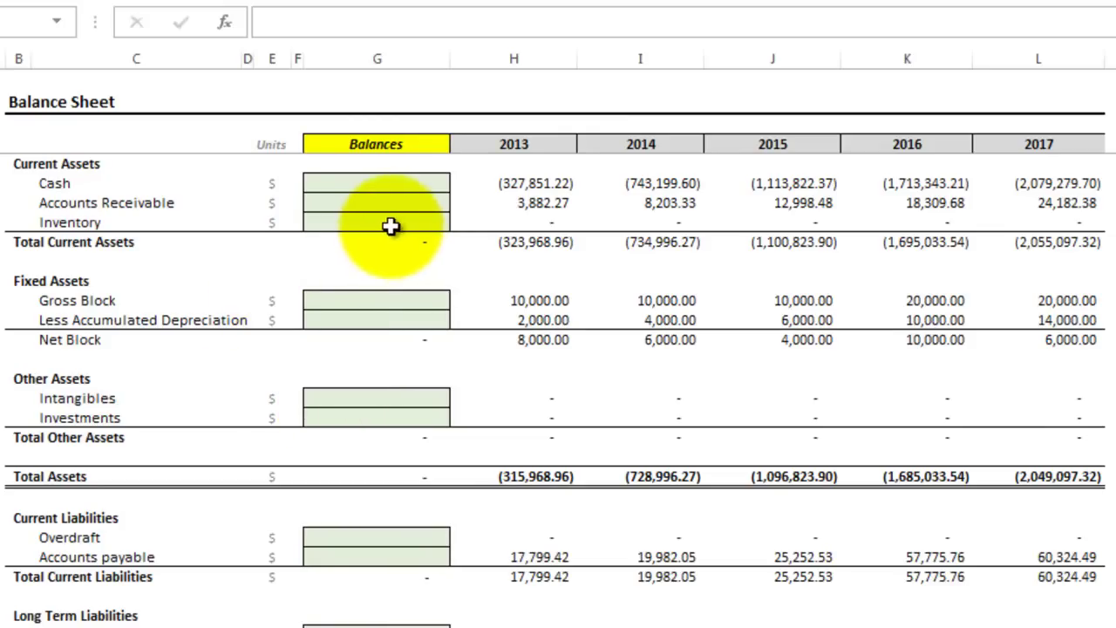
pyautogui.click(386, 183)
pyautogui.write('500,000')
pyautogui.press('Return')
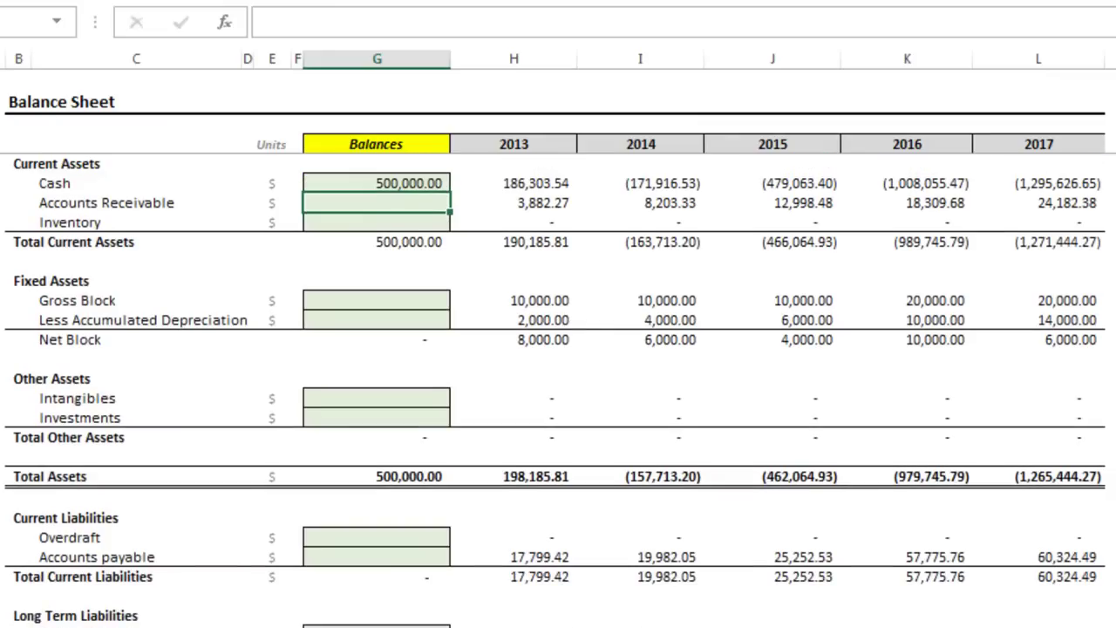
pyautogui.scroll(-7, 833, 462)
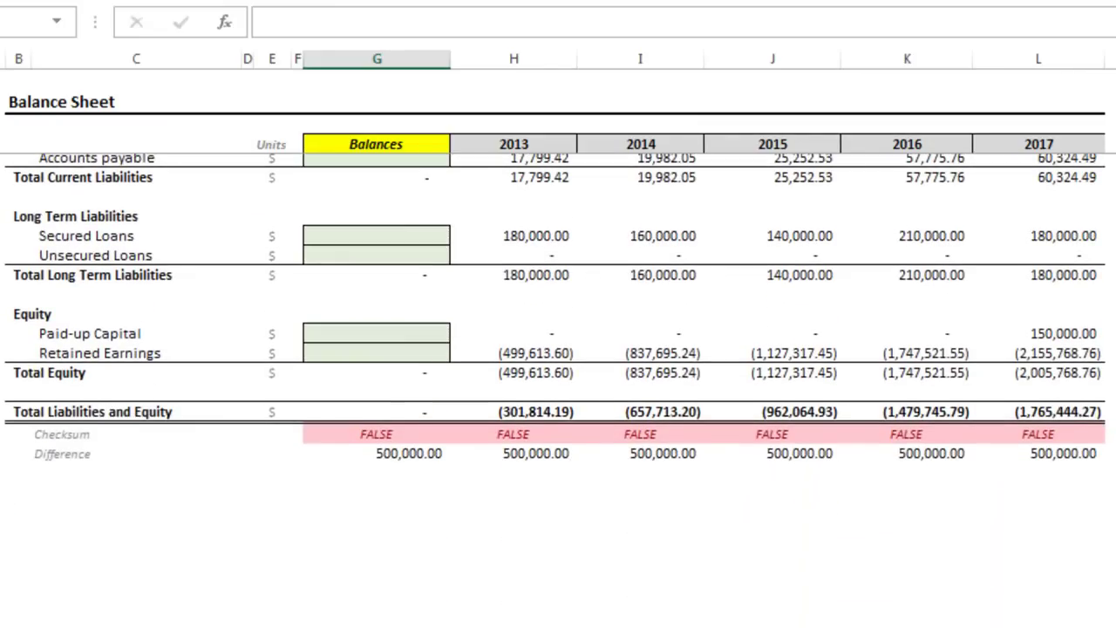
# - Enter 500,000 as the opening Retained Earnings balance in G34
pyautogui.click(419, 360)
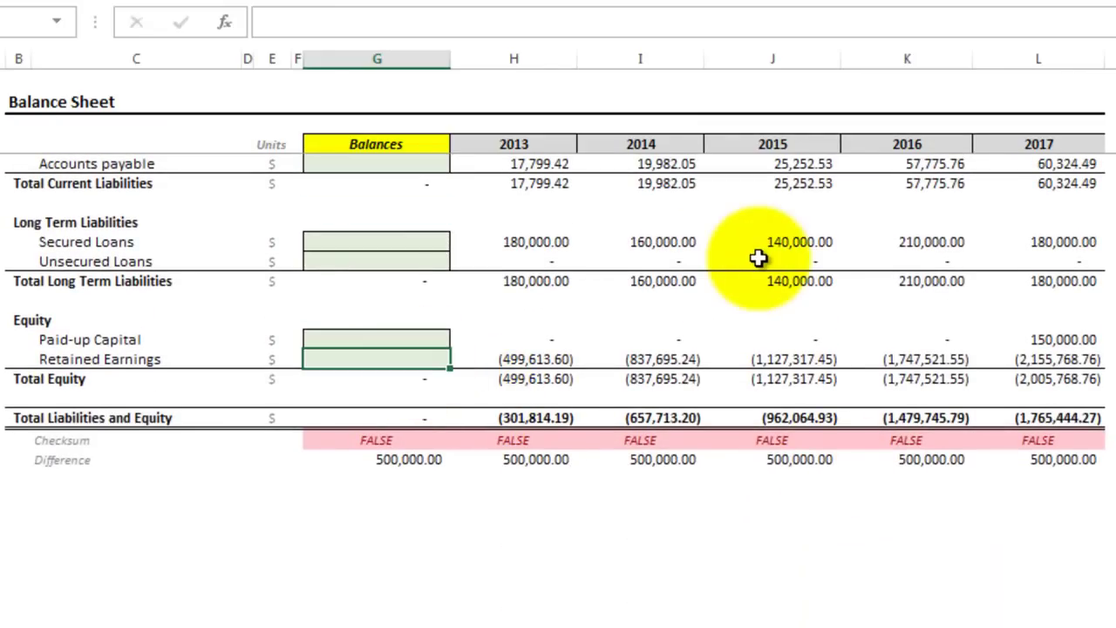
pyautogui.write('500000')
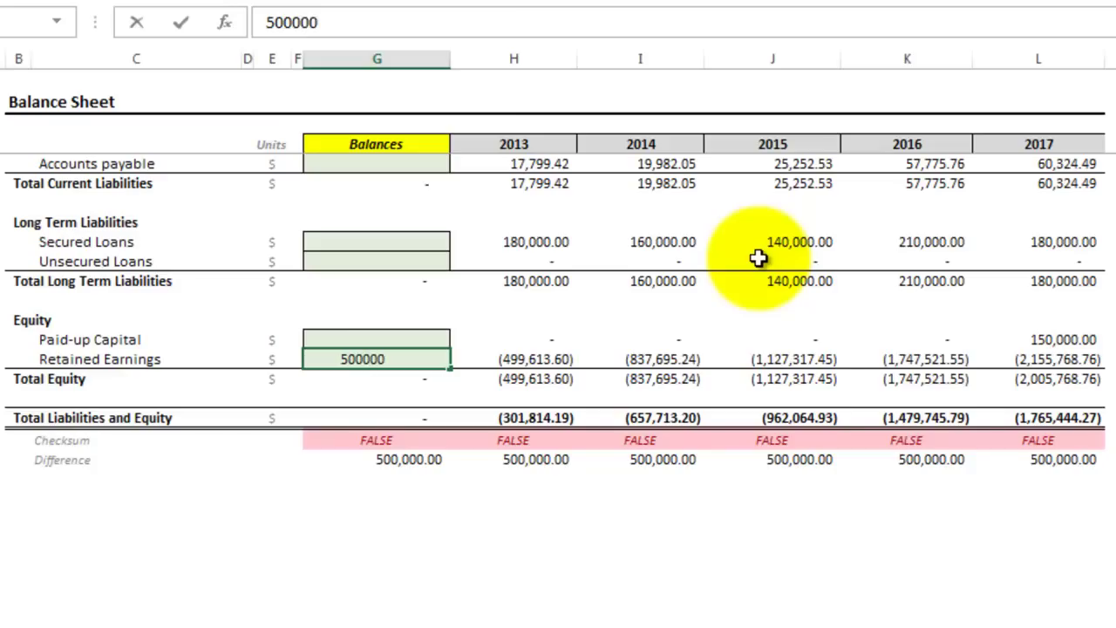
pyautogui.press('Return')
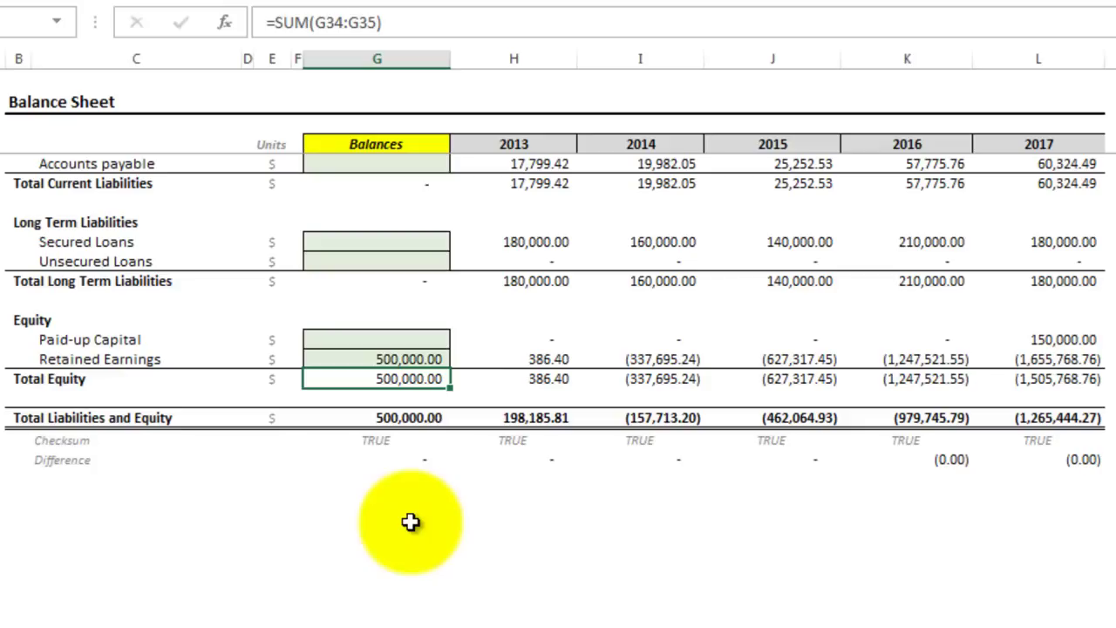
# - Try 450,000 for Retained Earnings, then undo back to 500,000
pyautogui.click(410, 356)
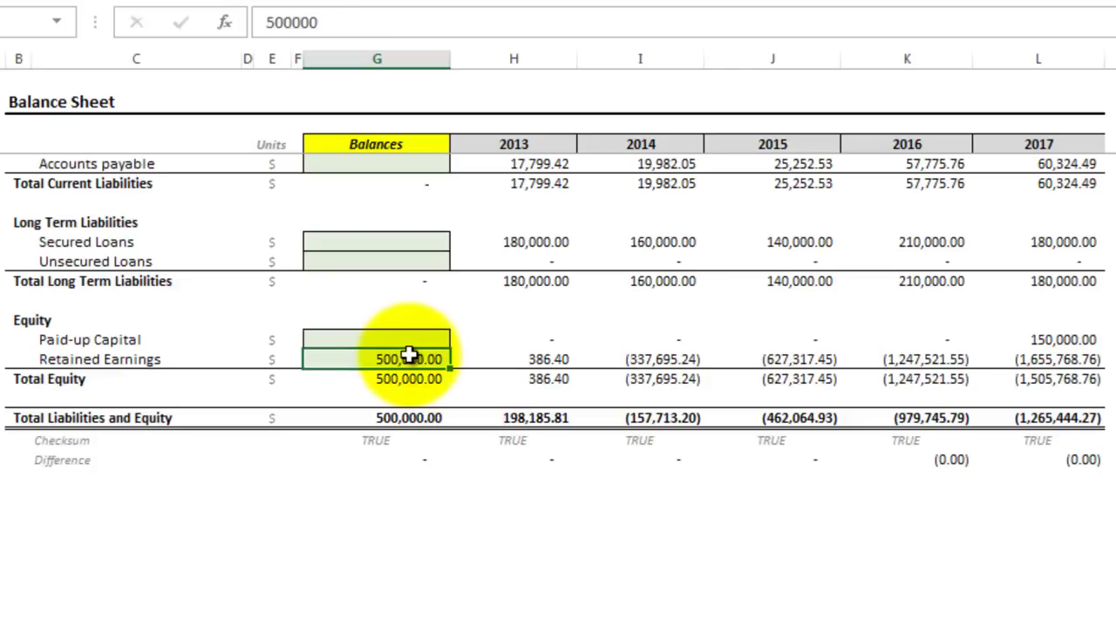
pyautogui.write('450000')
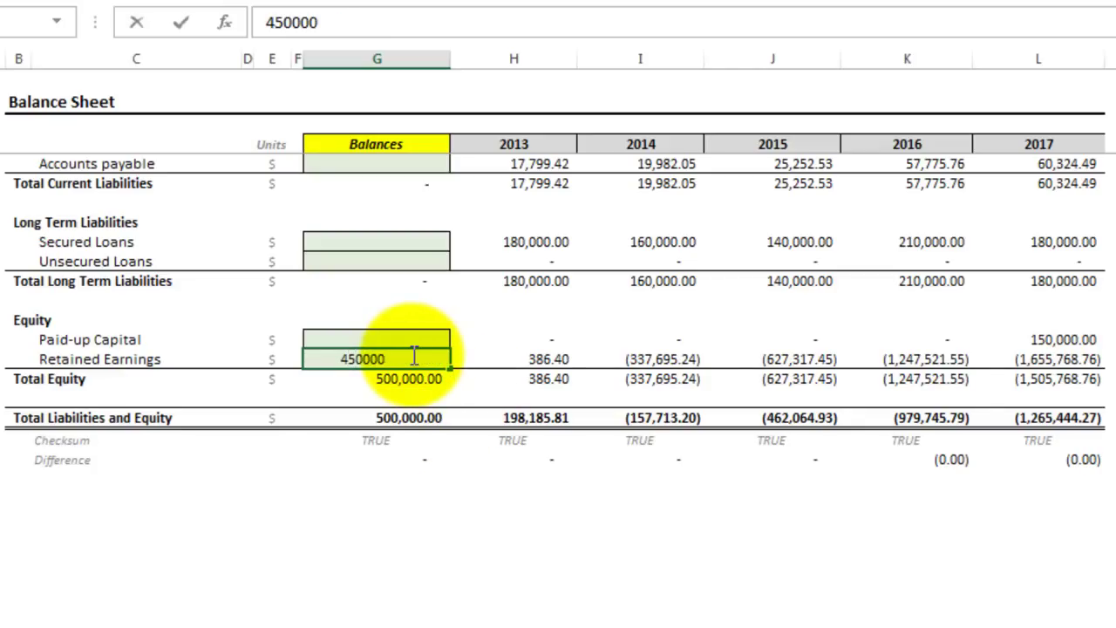
pyautogui.press('Return')
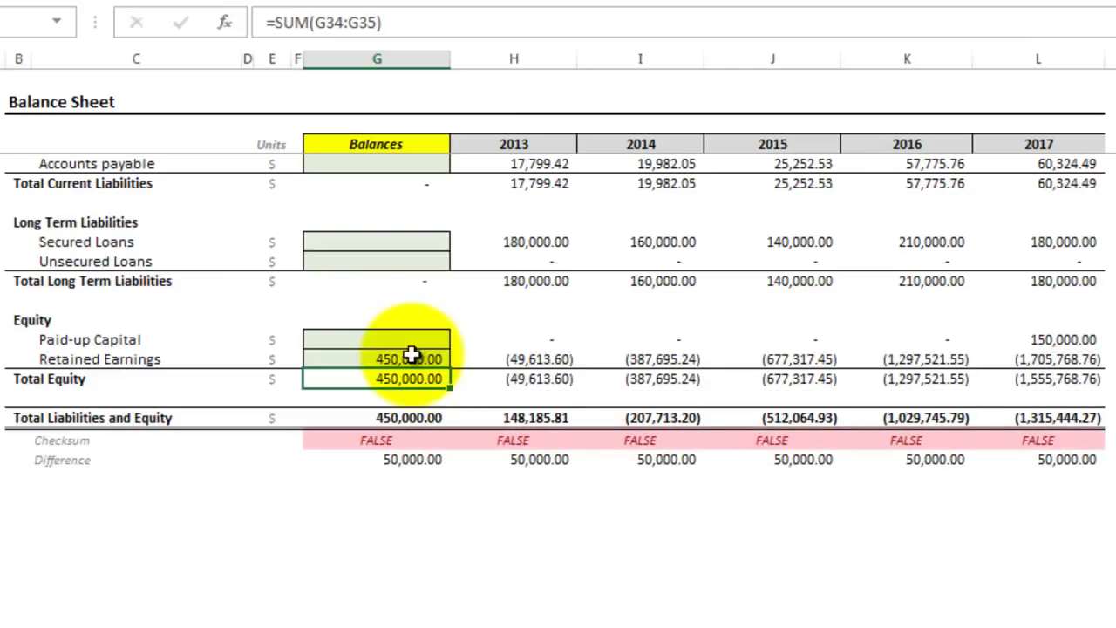
pyautogui.click(400, 354)
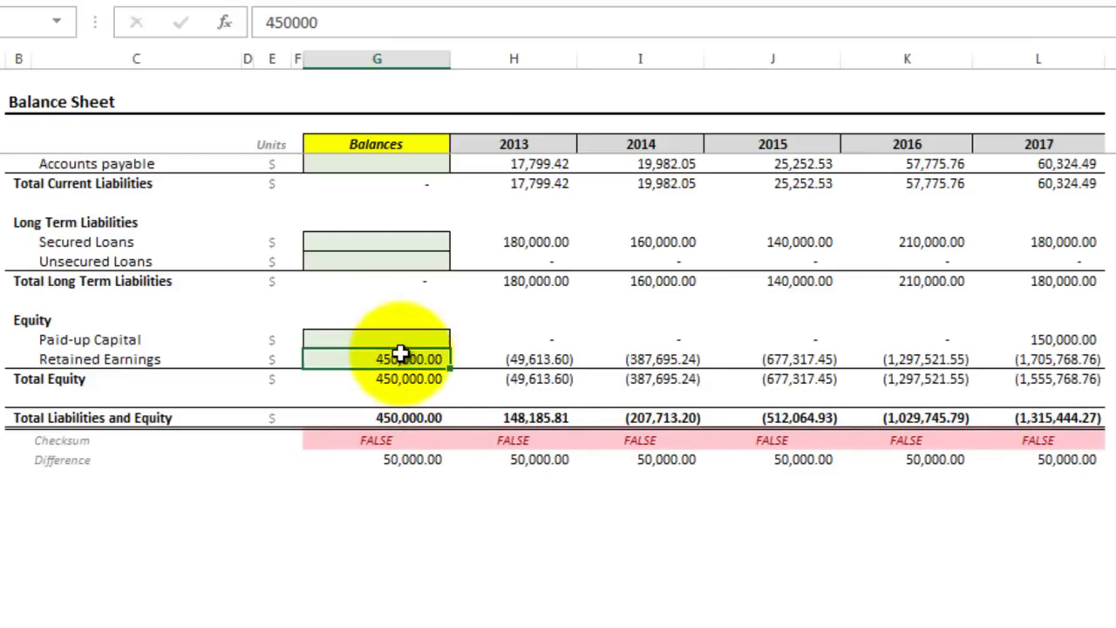
pyautogui.hotkey('ctrl', 'z')
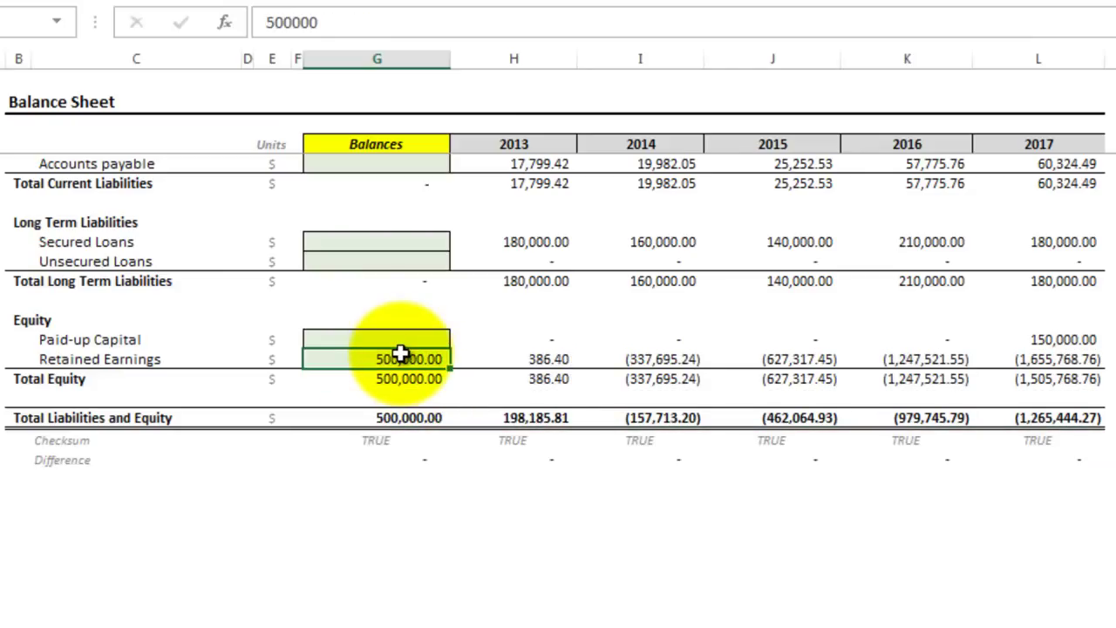
pyautogui.click(1109, 281)
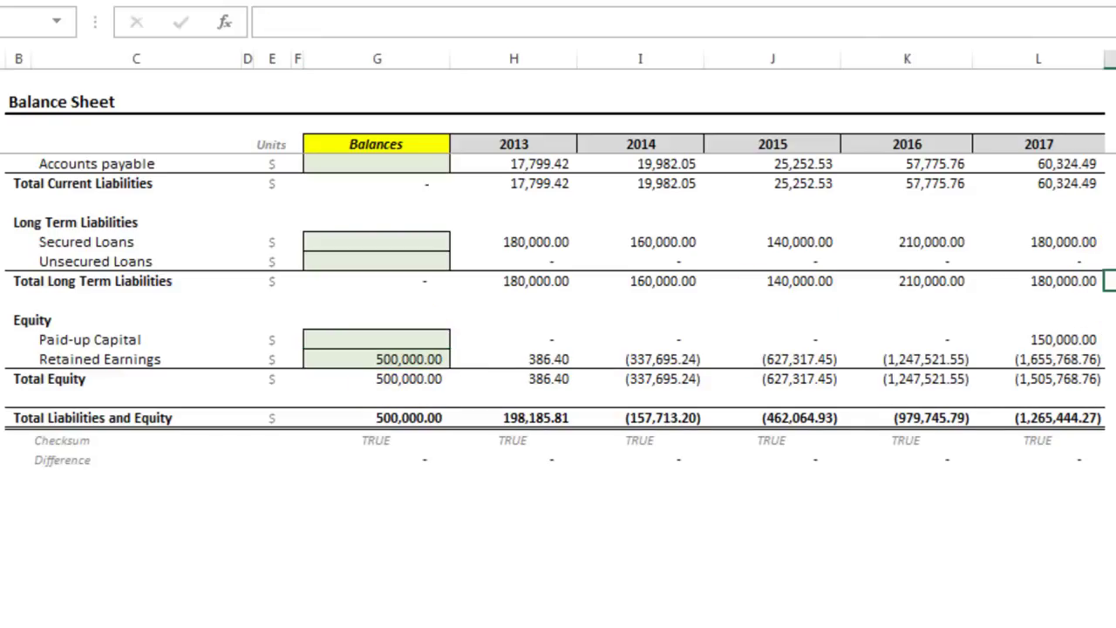
pyautogui.scroll(7, 558, 349)
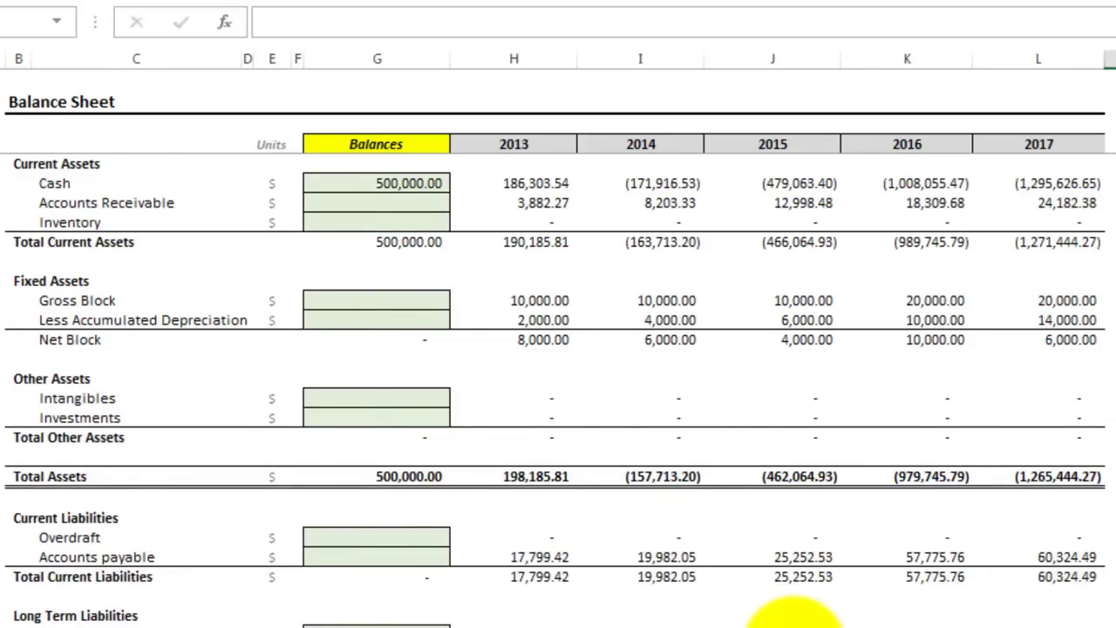
# - Switch to the Income Statement and scroll through its 2013–2017 revenue and margin figures
pyautogui.click(790, 621)
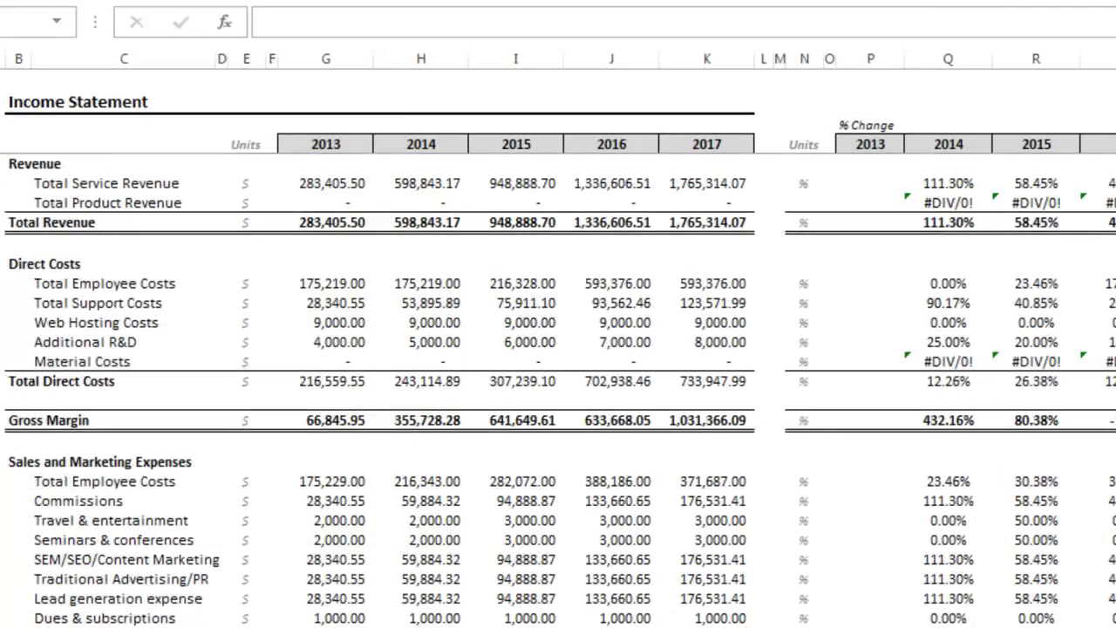
pyautogui.scroll(-10, 383, 366)
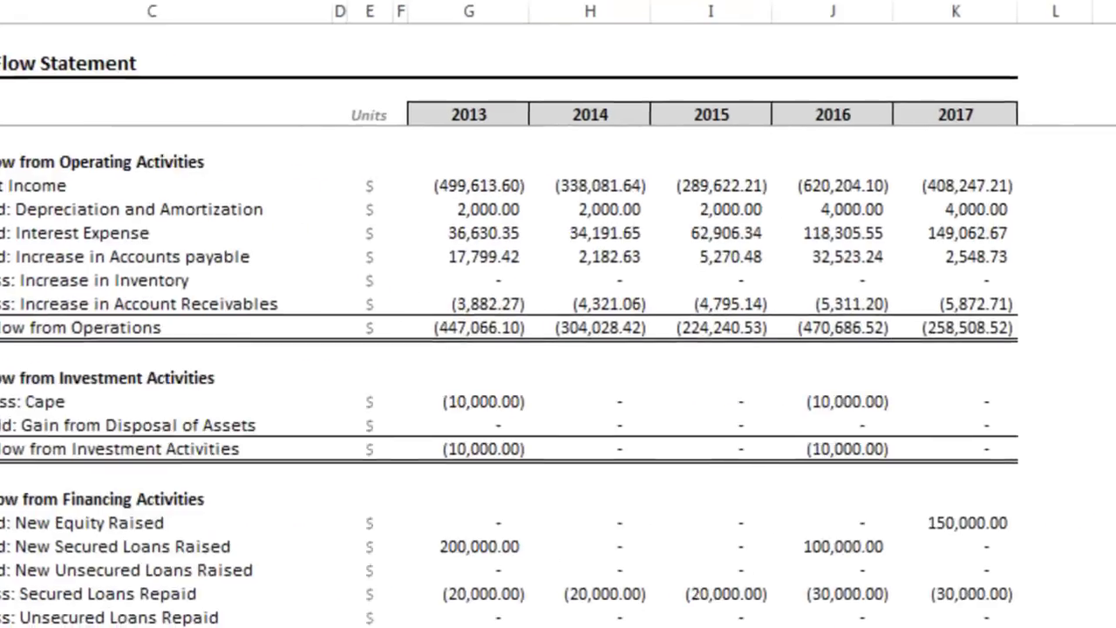
pyautogui.scroll(-5, 558, 349)
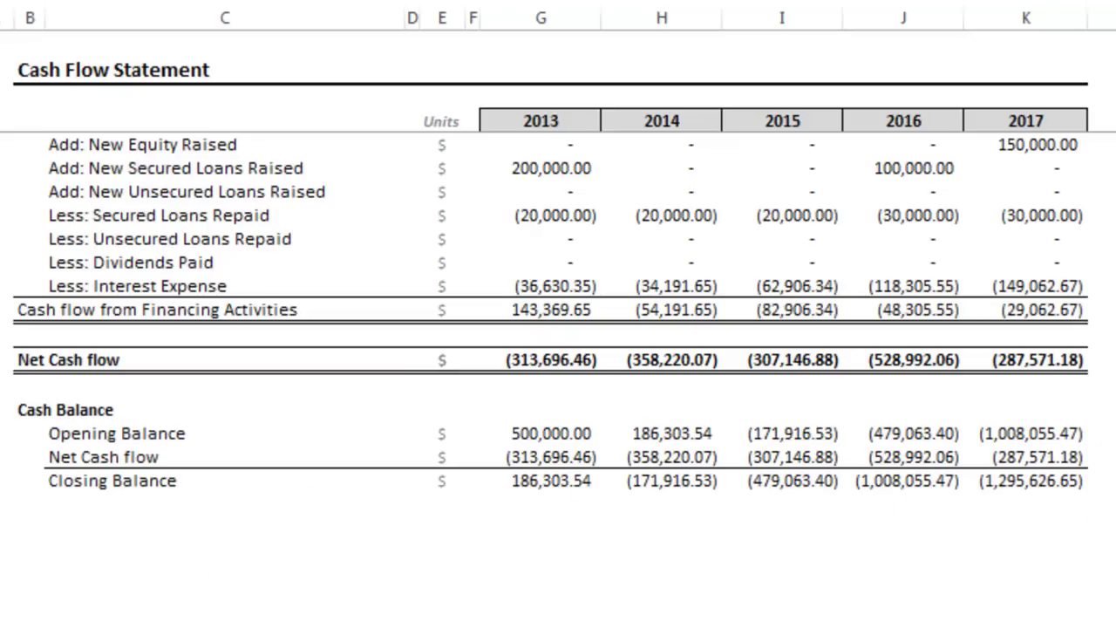
# - On the Assumptions sheet, set the Normal scenario's top two 2014 rates to 90%
pyautogui.hotkey('ctrl', 'pageup')
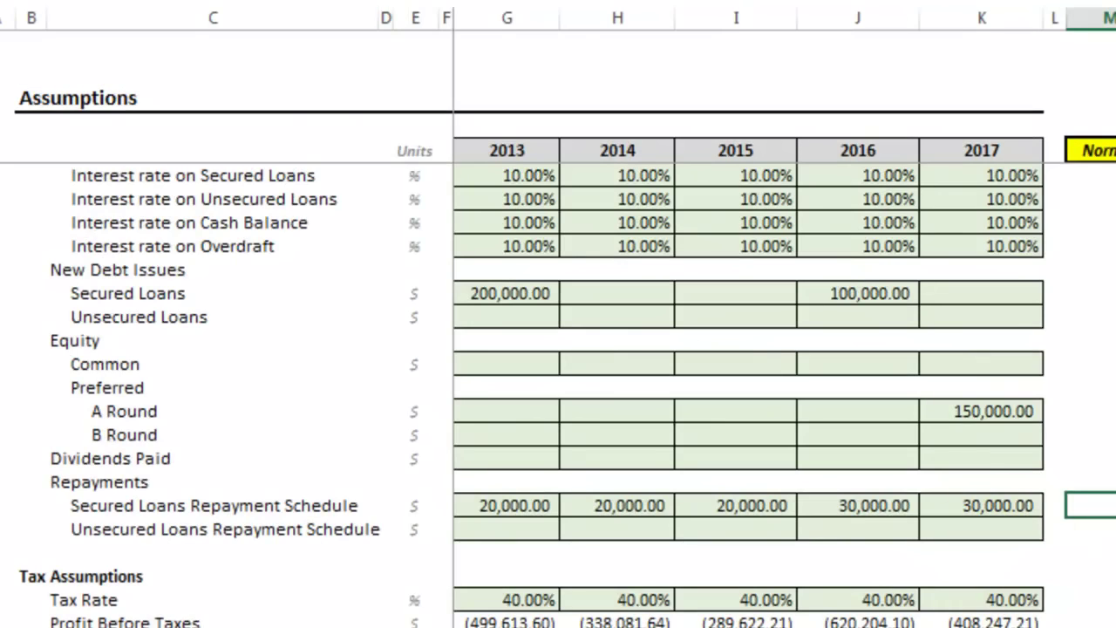
pyautogui.scroll(10, 558, 392)
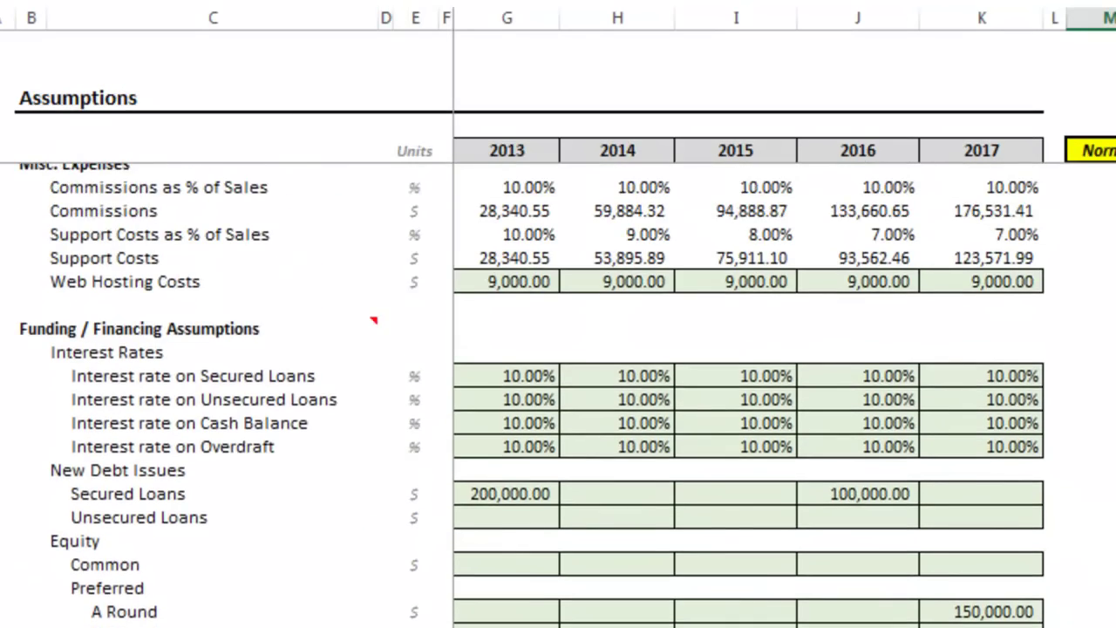
pyautogui.scroll(5, 559, 393)
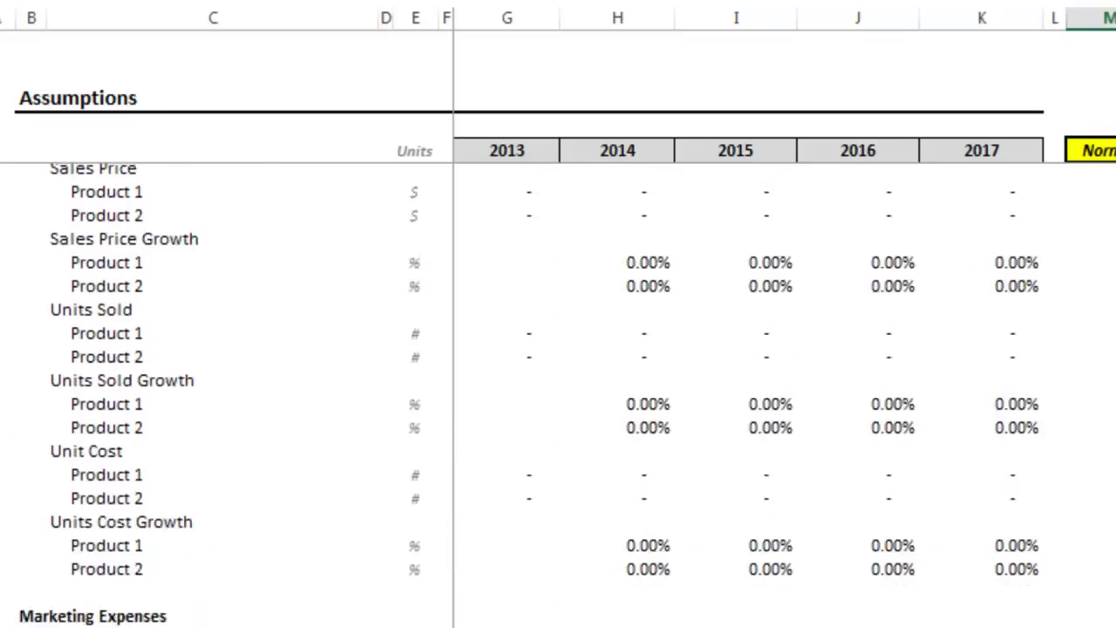
pyautogui.scroll(3, 558, 392)
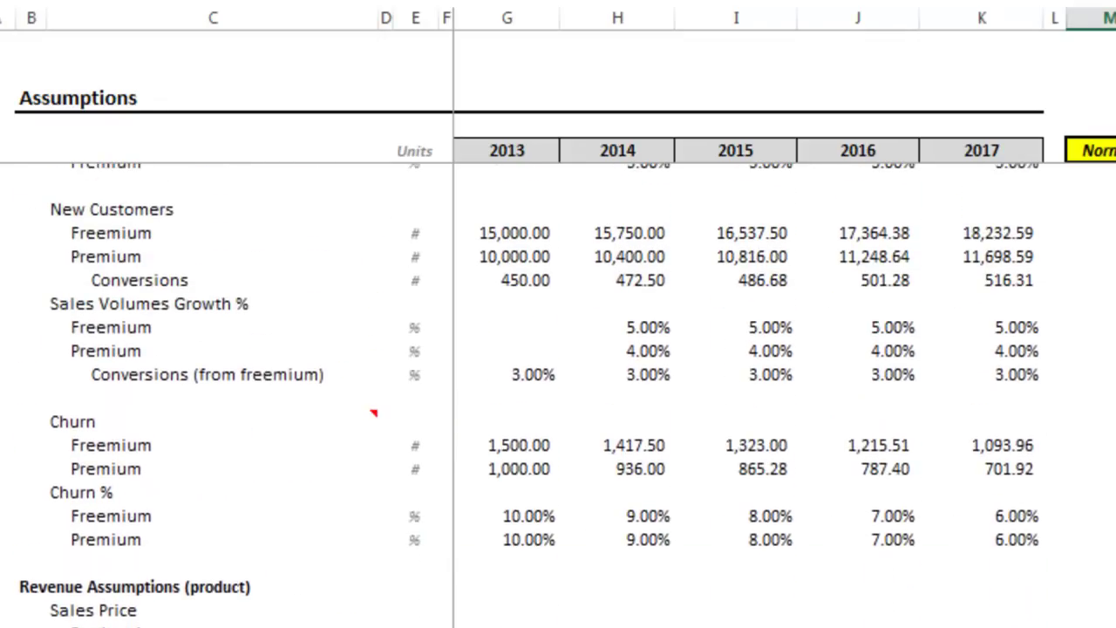
pyautogui.click(619, 298)
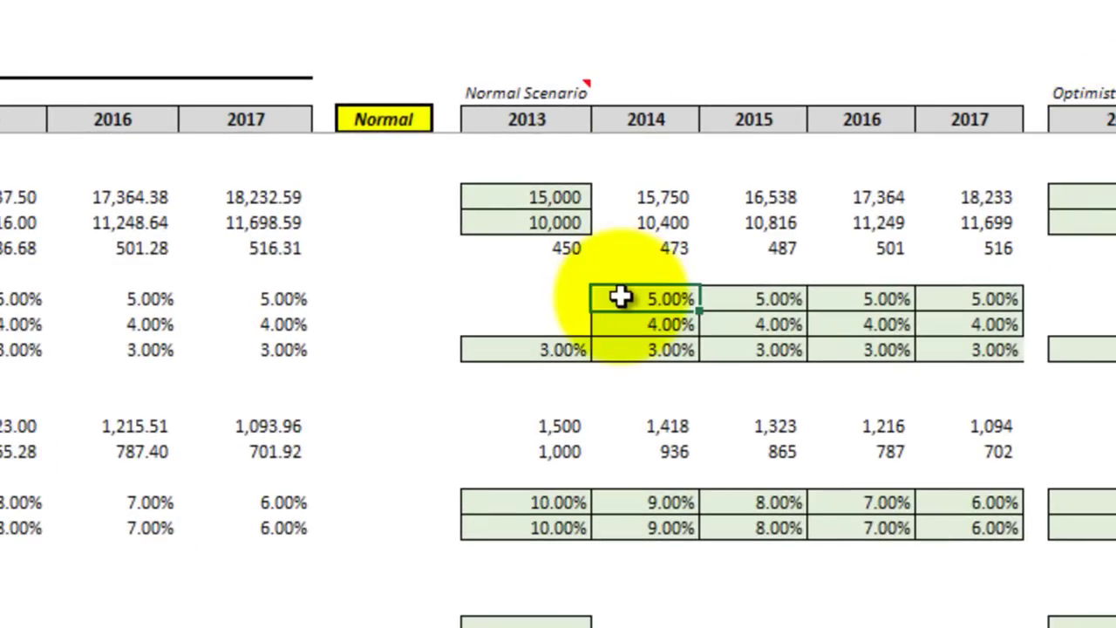
pyautogui.write('90')
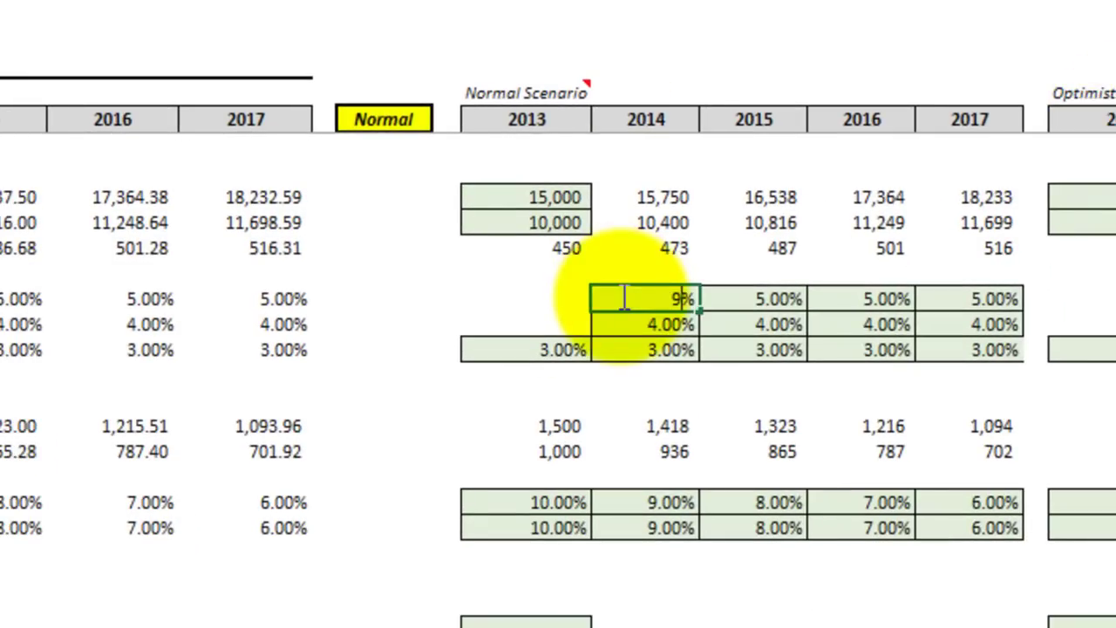
pyautogui.press('Return')
pyautogui.write('90')
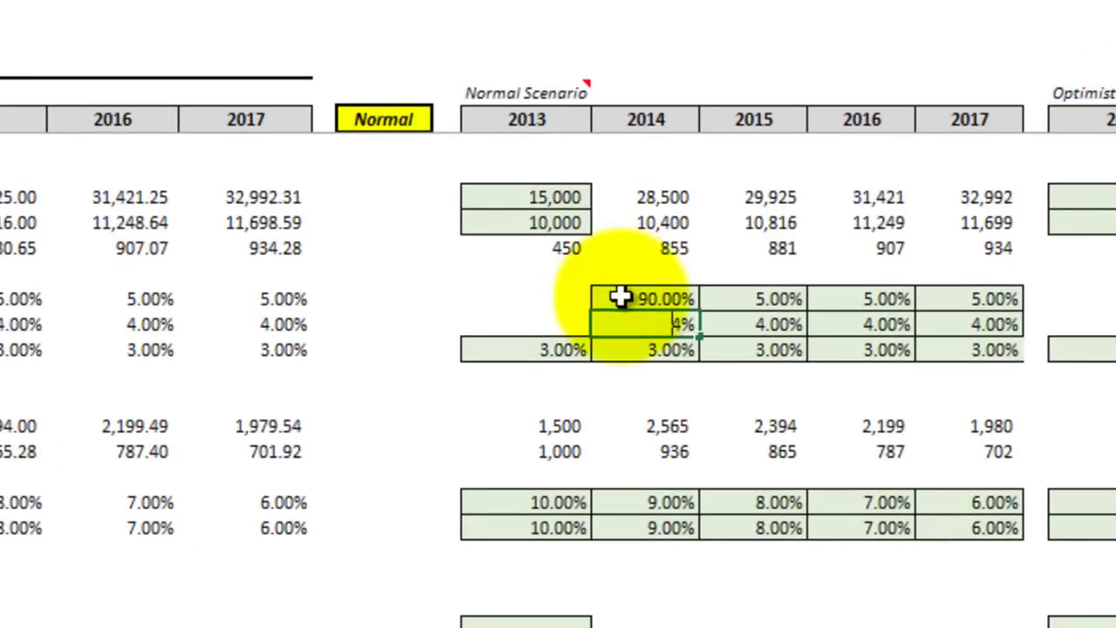
pyautogui.click(623, 272)
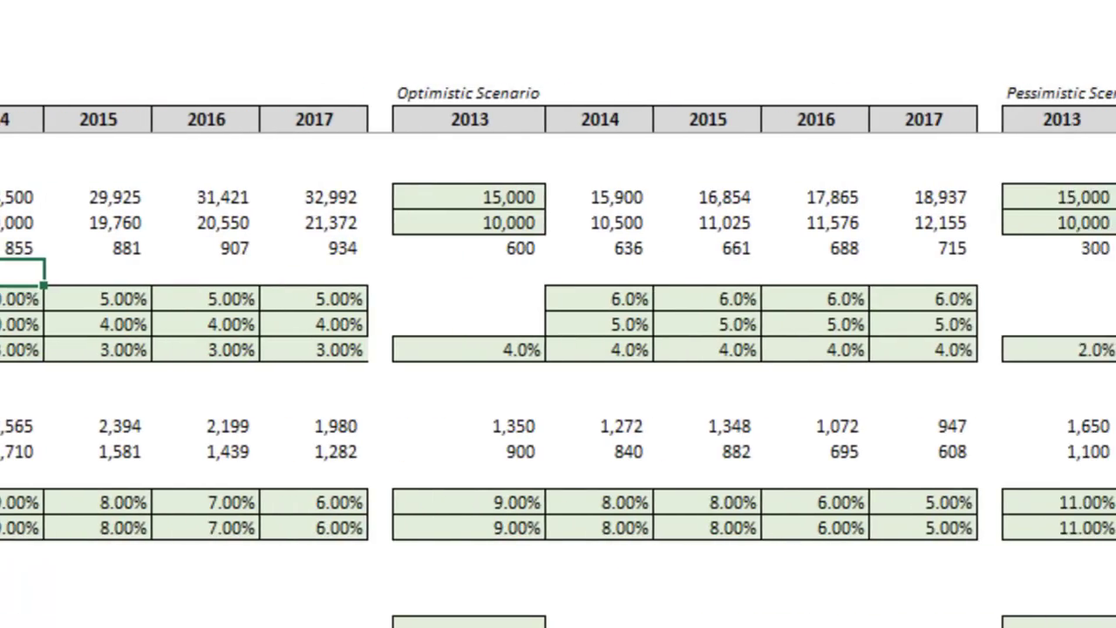
# - Set the Optimistic scenario's top two 2014 rates to 90%
pyautogui.click(618, 297)
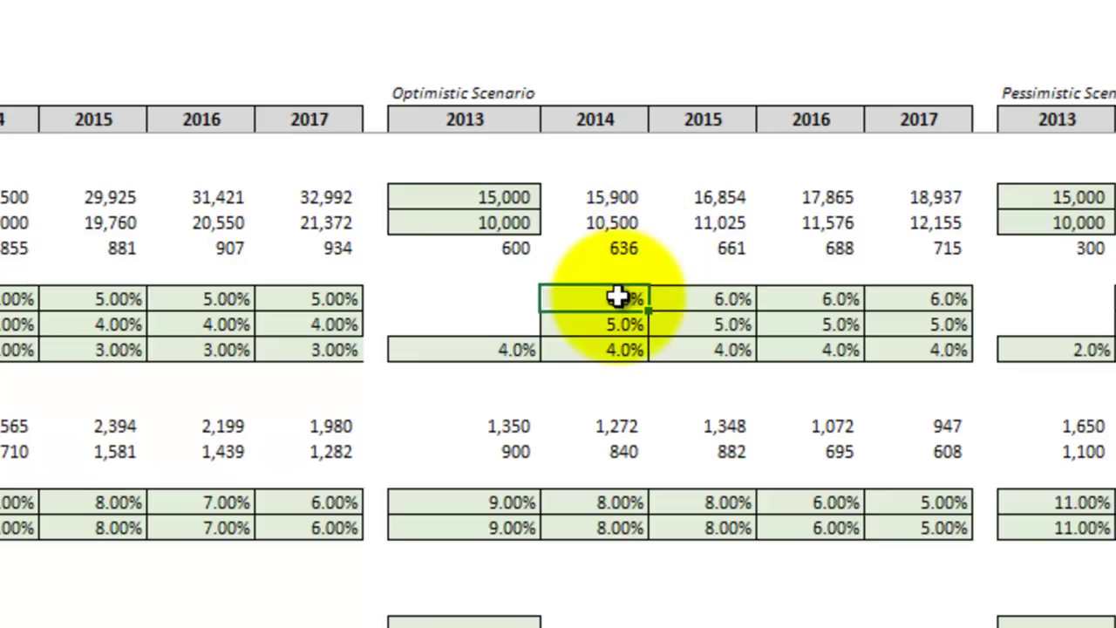
pyautogui.write('90')
pyautogui.press('Return')
pyautogui.write('90')
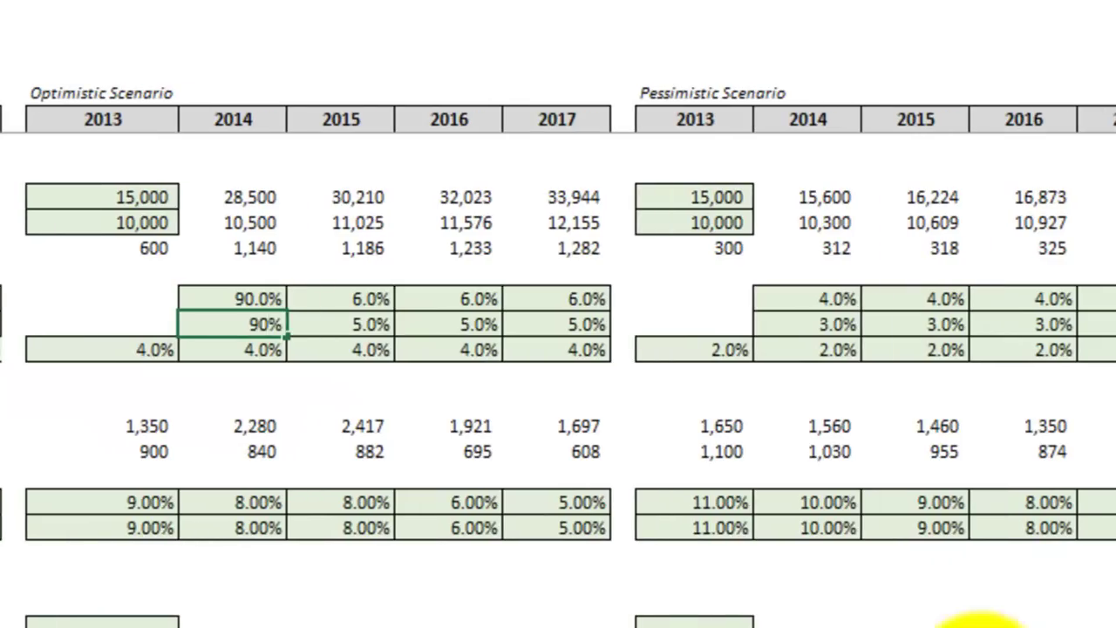
# - Set the Pessimistic scenario's top two 2014 rates to 90%
pyautogui.click(830, 299)
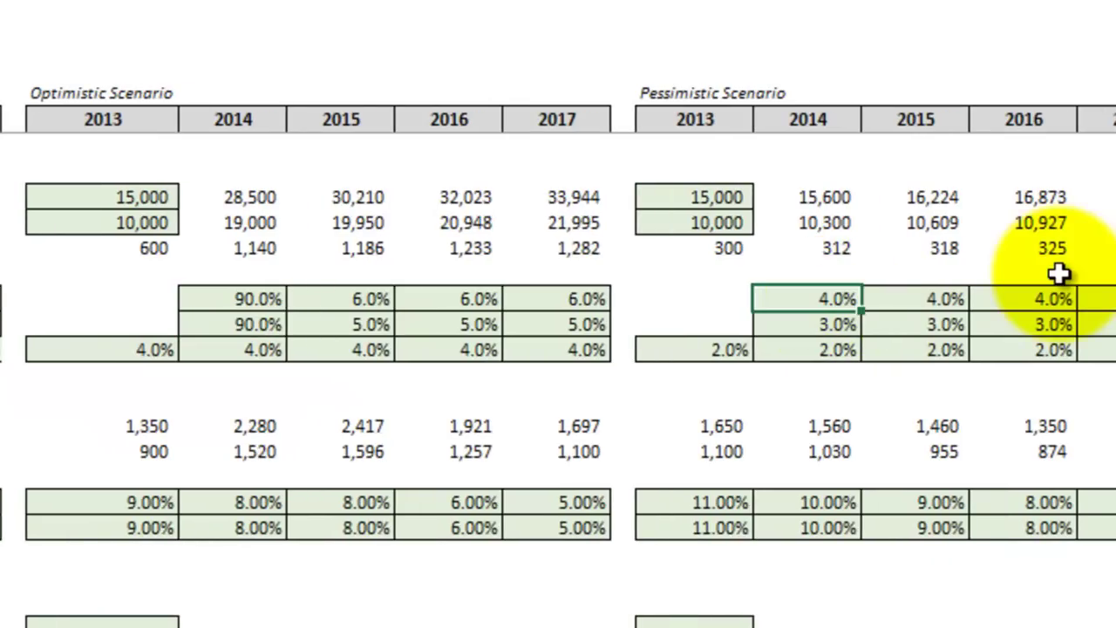
pyautogui.write('9')
pyautogui.press('Tab')
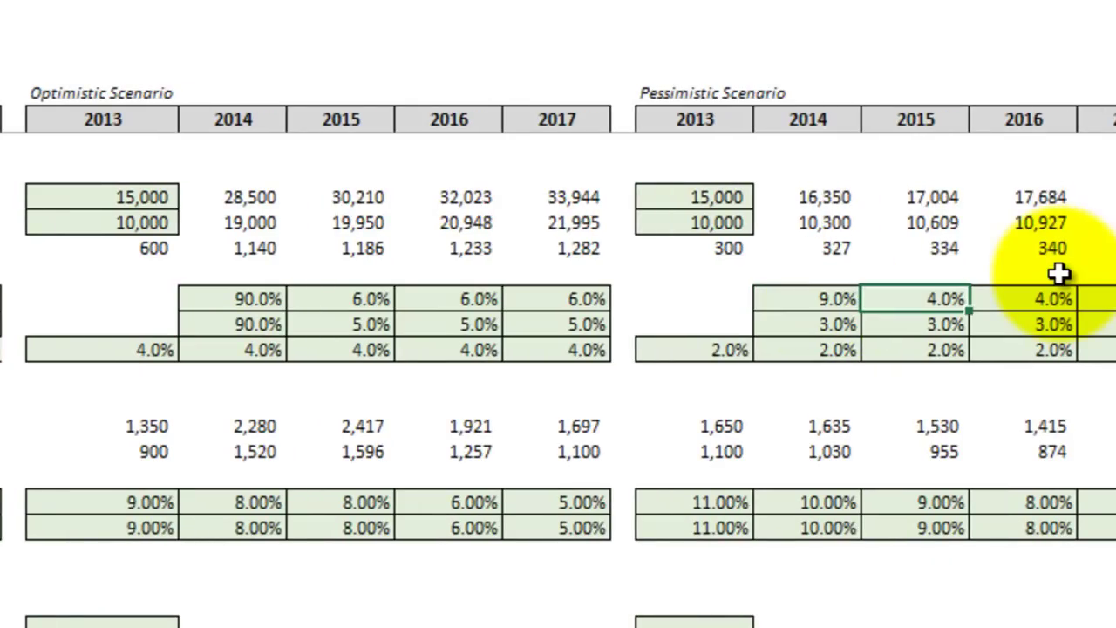
pyautogui.hotkey('shift', 'Tab')
pyautogui.write('90')
pyautogui.press('Return')
pyautogui.write('90')
pyautogui.press('Return')
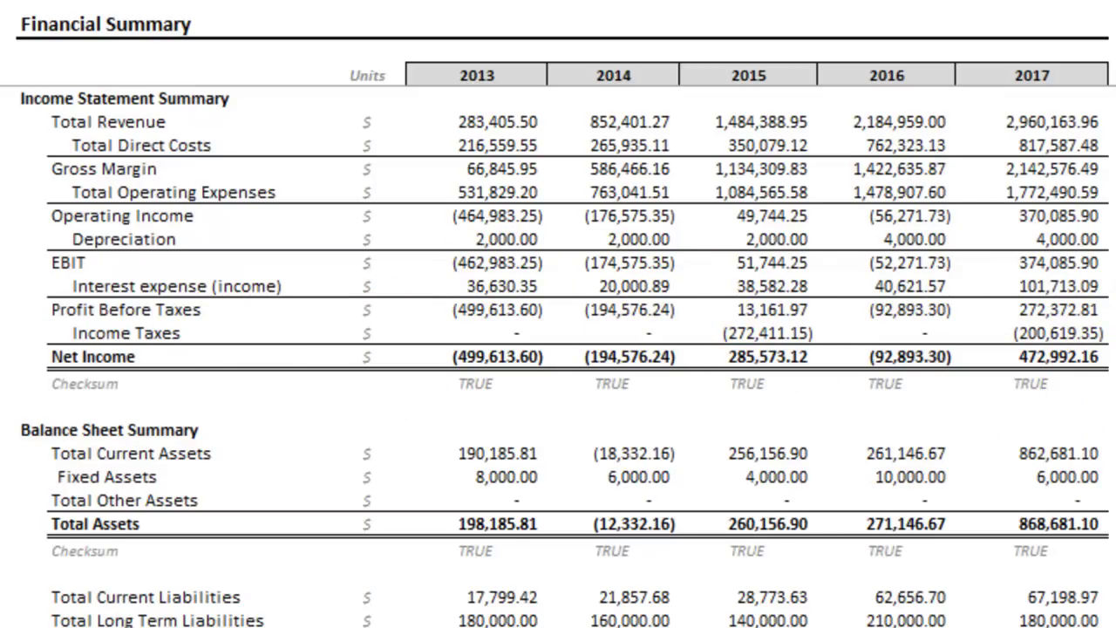
pyautogui.scroll(-3, 559, 349)
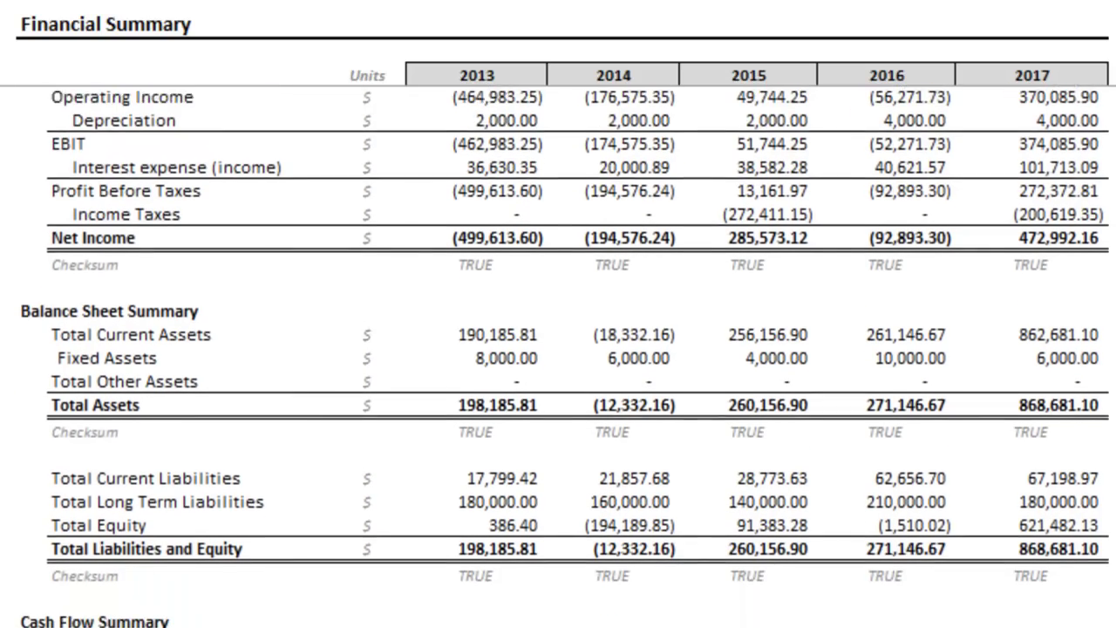
pyautogui.scroll(-4, 558, 349)
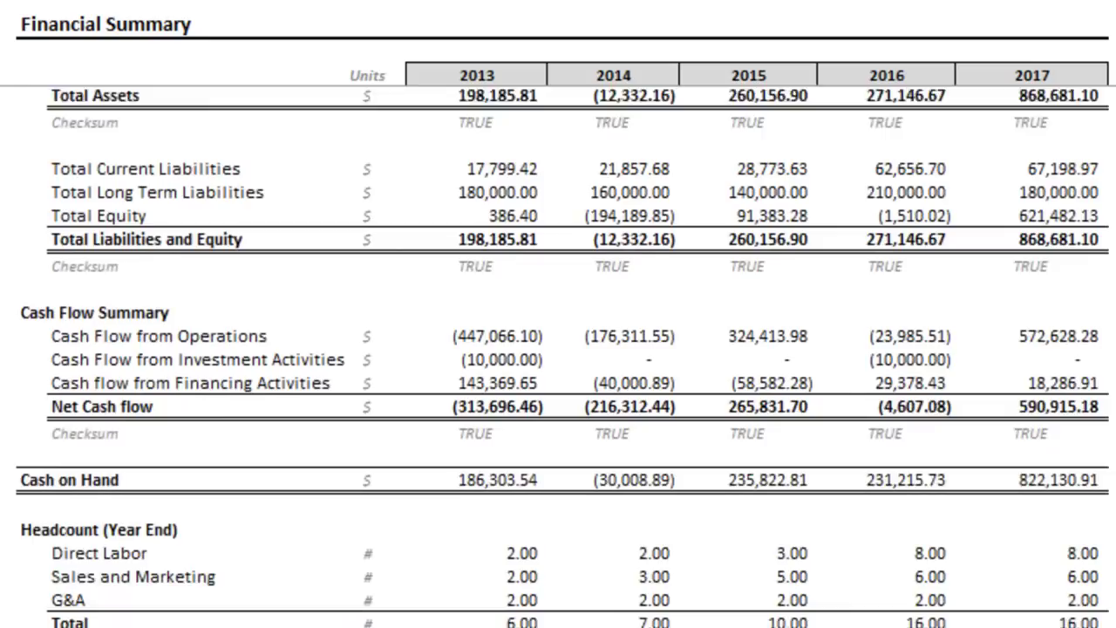
pyautogui.scroll(-2, 559, 349)
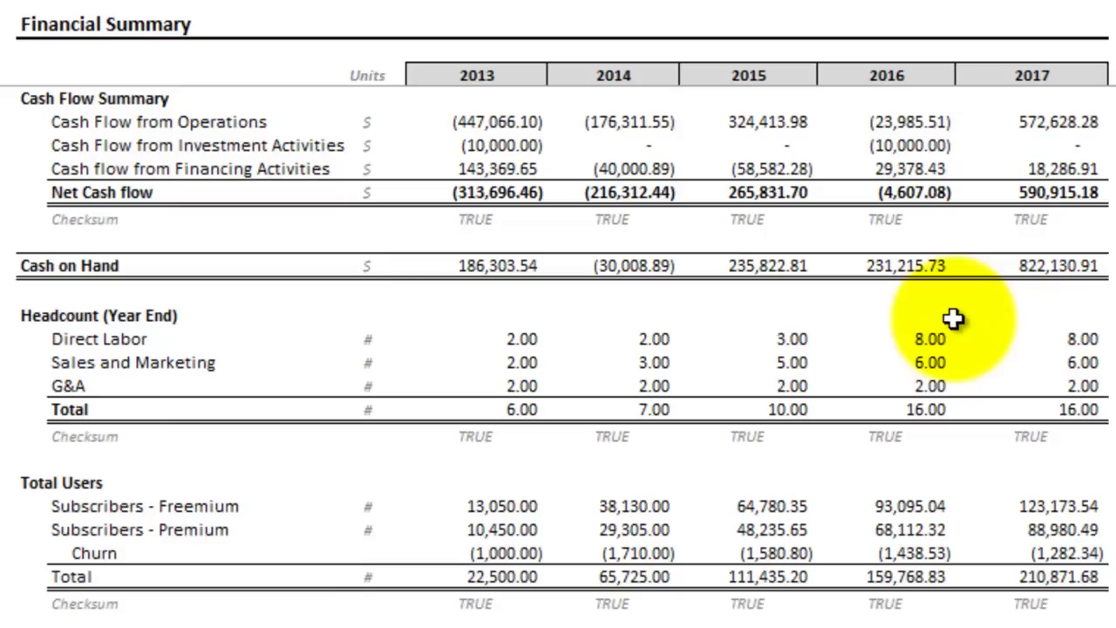
# - Switch to the Expenses sheet and scroll down to the Full-time Employees staffing tables
pyautogui.click(1034, 625)
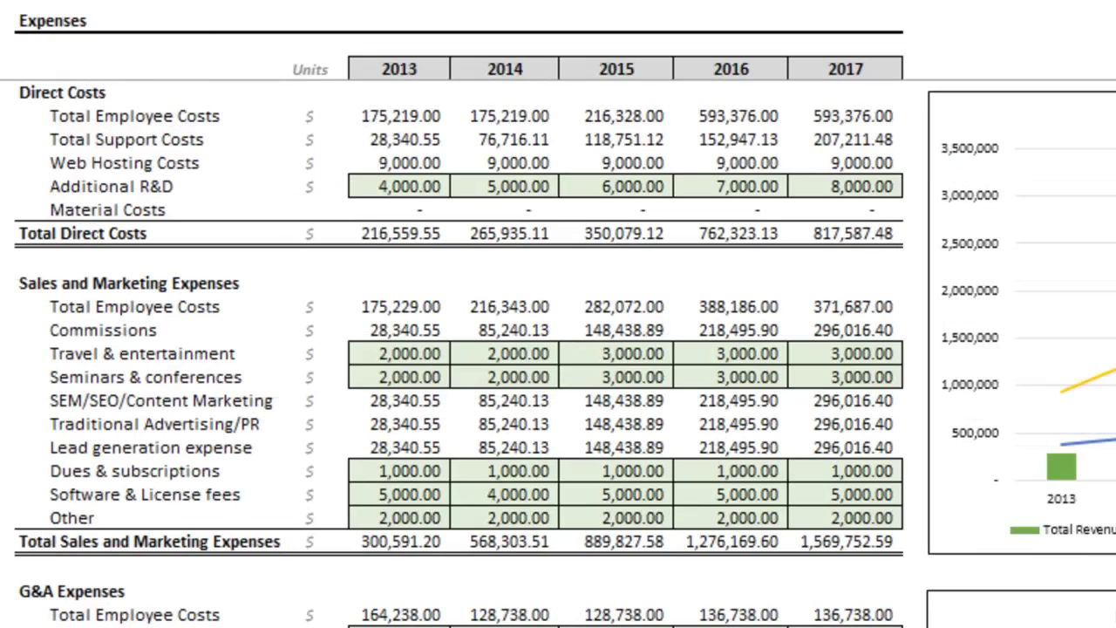
pyautogui.scroll(-5, 565, 354)
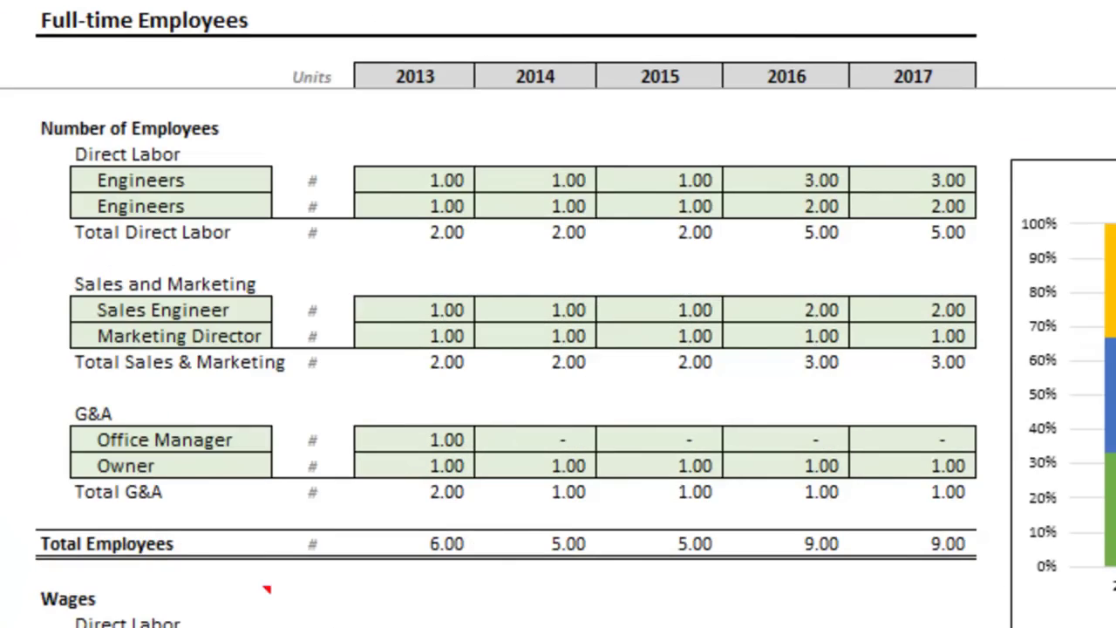
pyautogui.scroll(-4, 1100, 394)
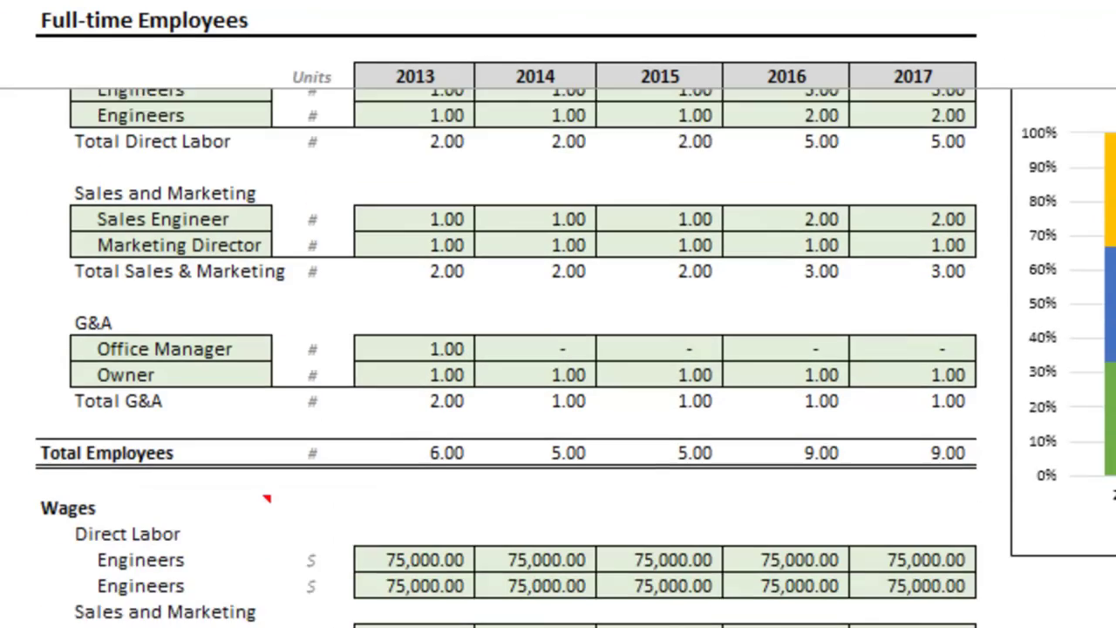
# - Set the Owner's 2013 and 2014 wages to 0
pyautogui.click(436, 548)
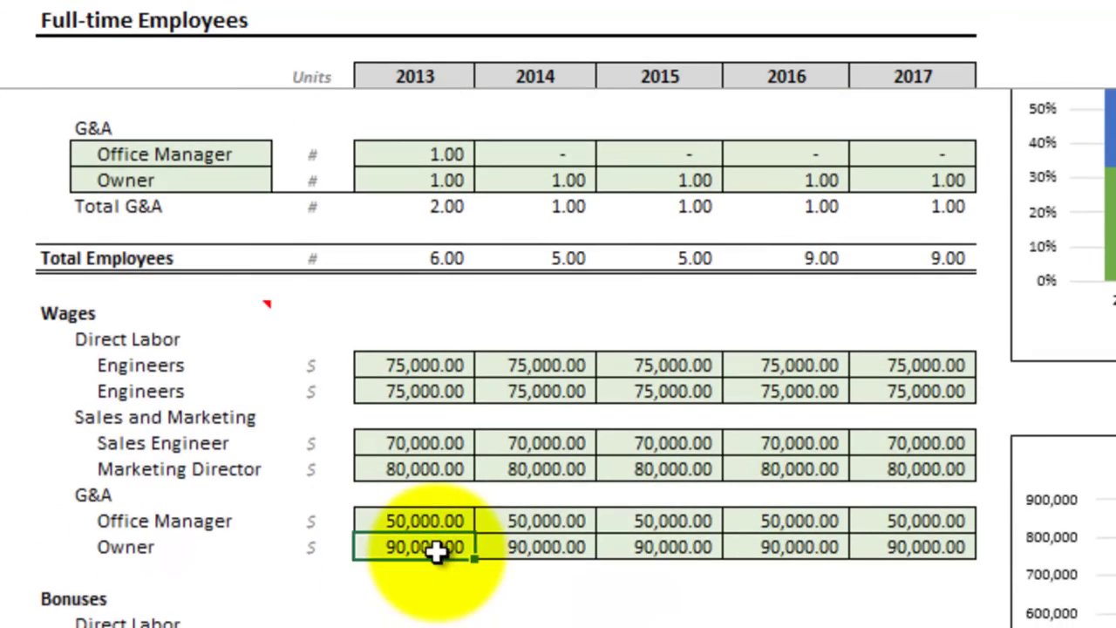
pyautogui.write('0')
pyautogui.press('Tab')
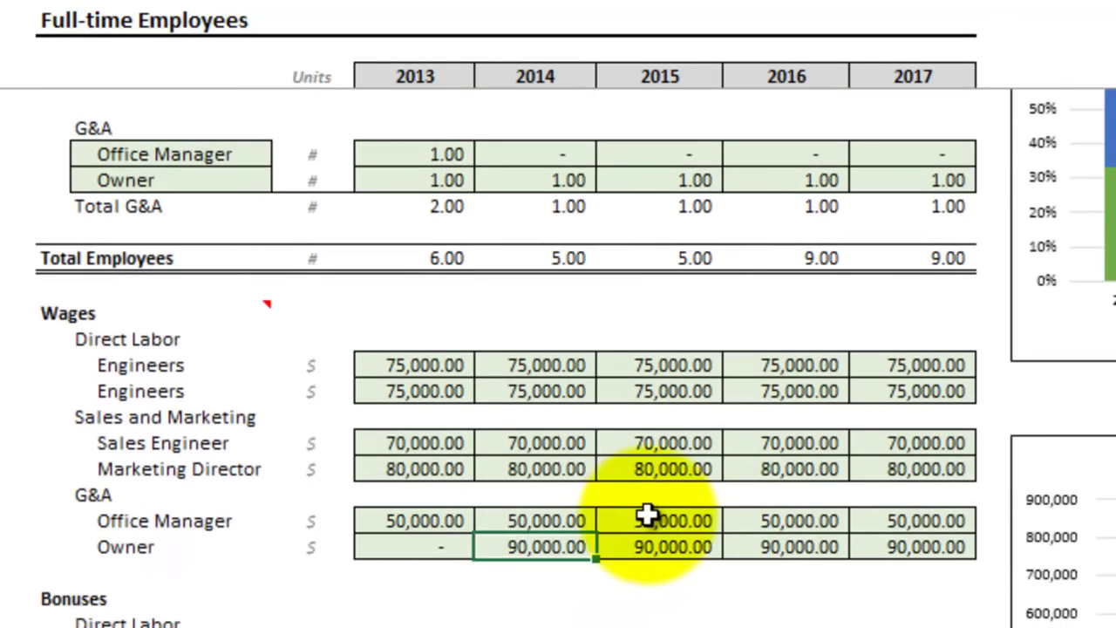
pyautogui.write('0')
pyautogui.press('Tab')
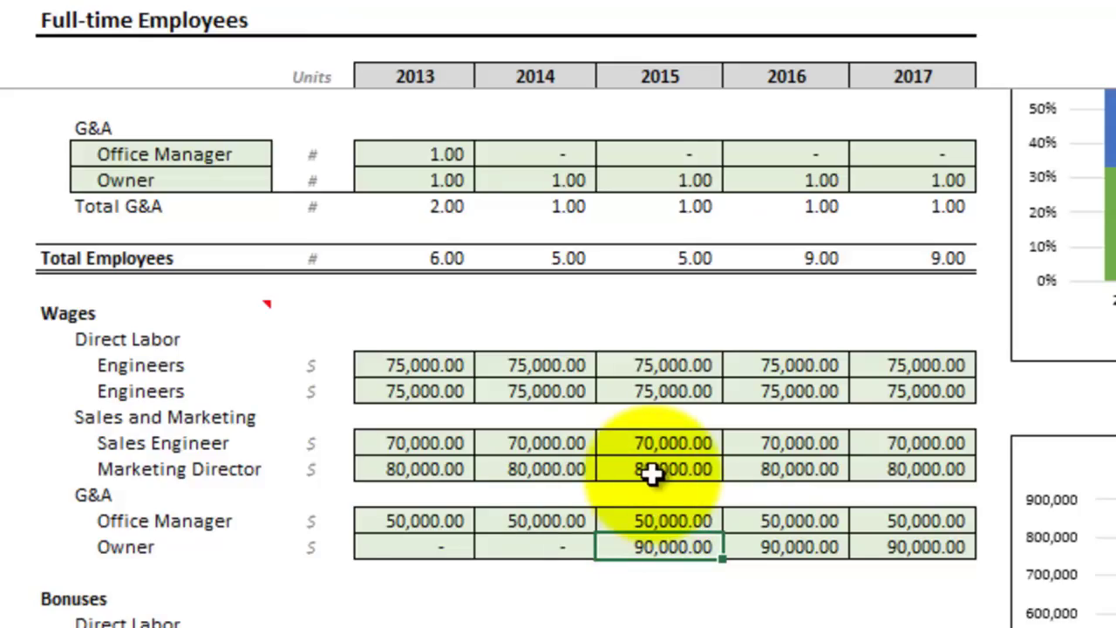
# - Set the 2013 Office Manager headcount to 0
pyautogui.click(440, 154)
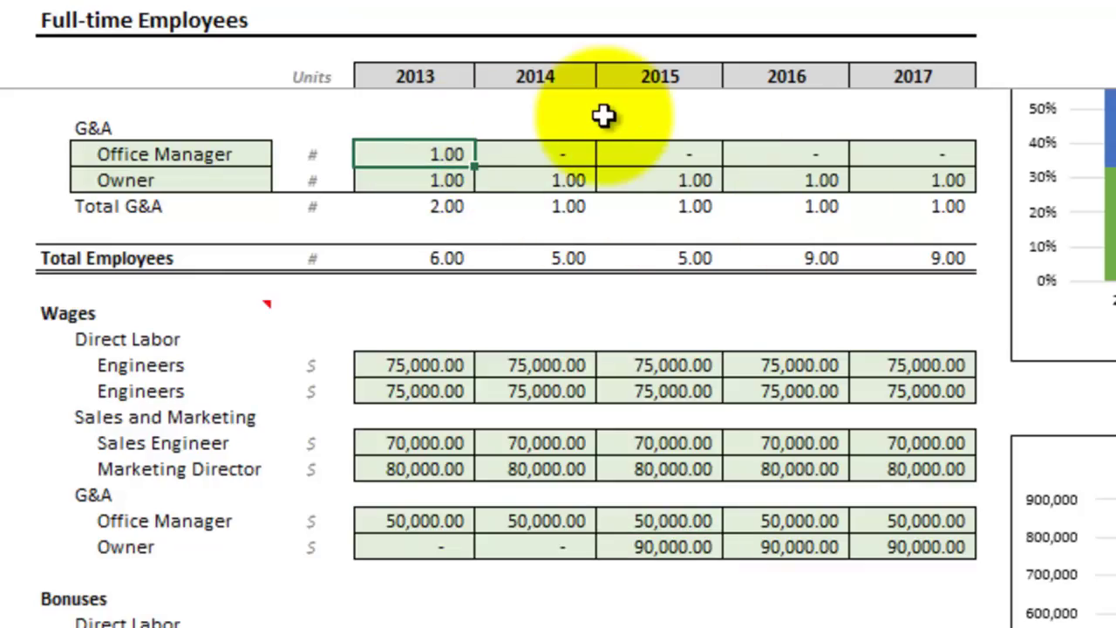
pyautogui.write('0')
pyautogui.press('Tab')
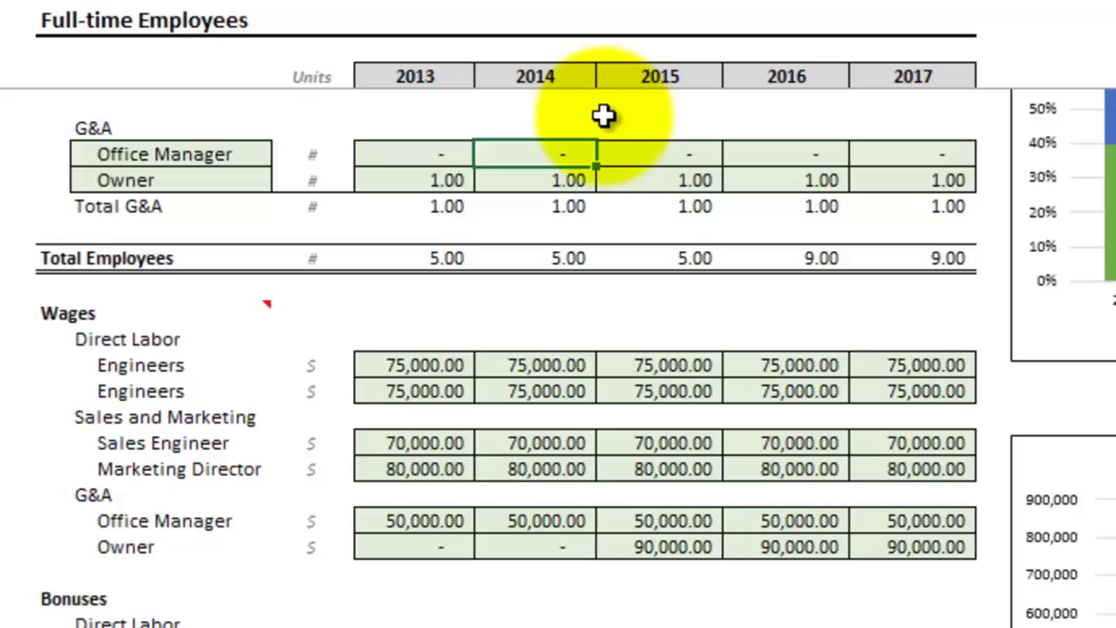
# - Set both Engineers' 2013 wages to 65,000
pyautogui.click(414, 364)
pyautogui.scroll(-1, 718, 292)
pyautogui.write('6,500')
pyautogui.press('Return')
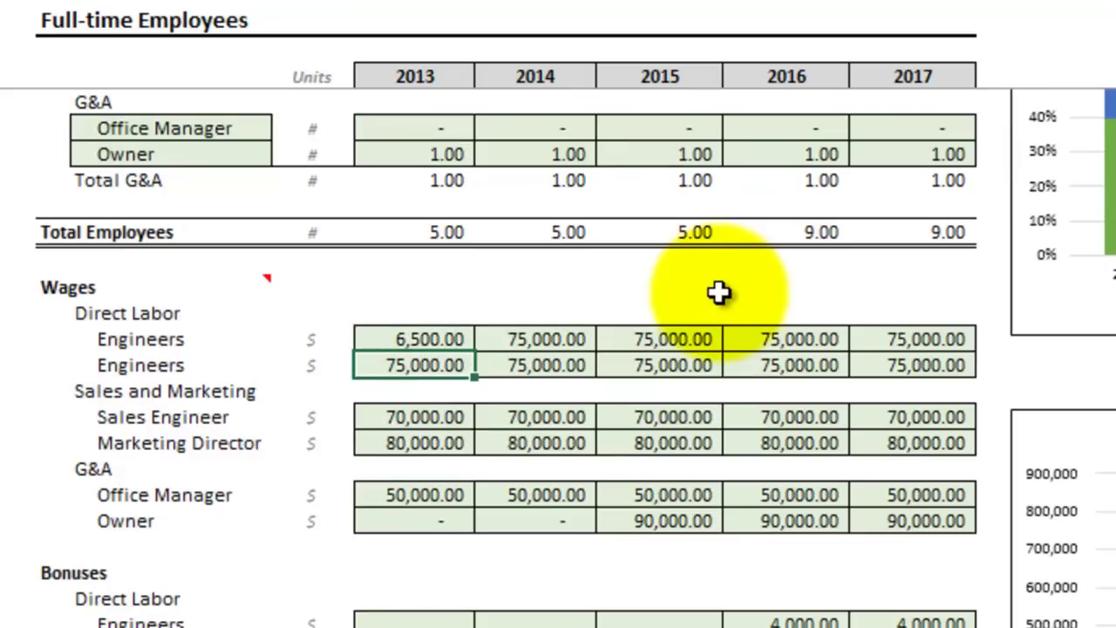
pyautogui.press('Up')
pyautogui.write('65000')
pyautogui.press('Return')
pyautogui.write('65000')
pyautogui.press('Return')
# - Set 2013 wages: Sales Engineer 60,000, Marketing Director 70,000, Office Manager 40,000
pyautogui.press('Down')
pyautogui.write('60000')
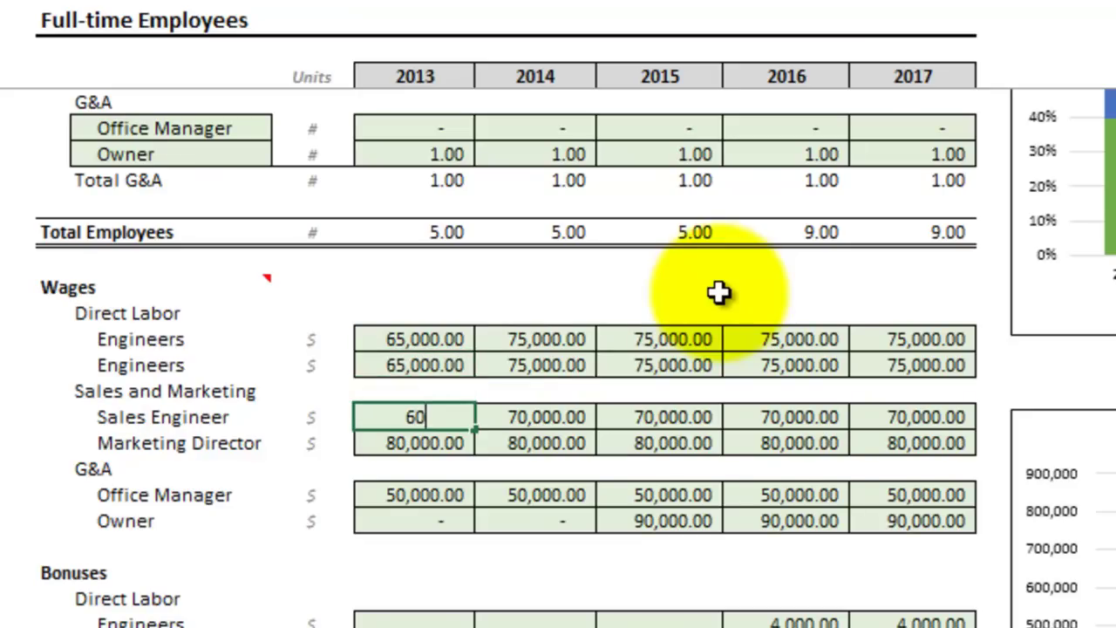
pyautogui.press('Return')
pyautogui.write('70000')
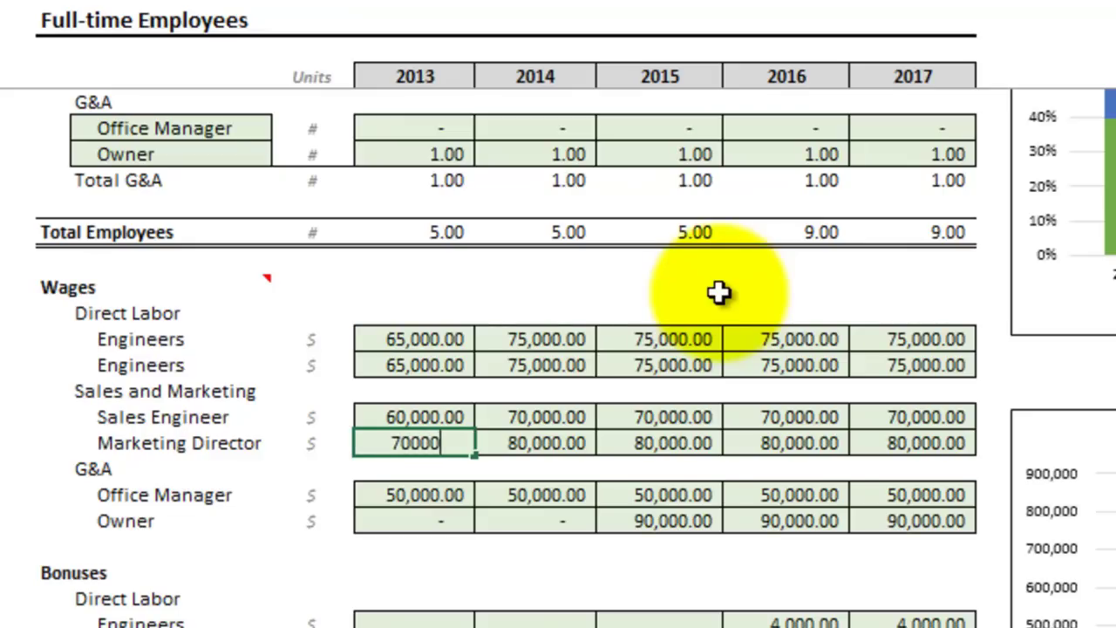
pyautogui.press('Return')
pyautogui.press('Down')
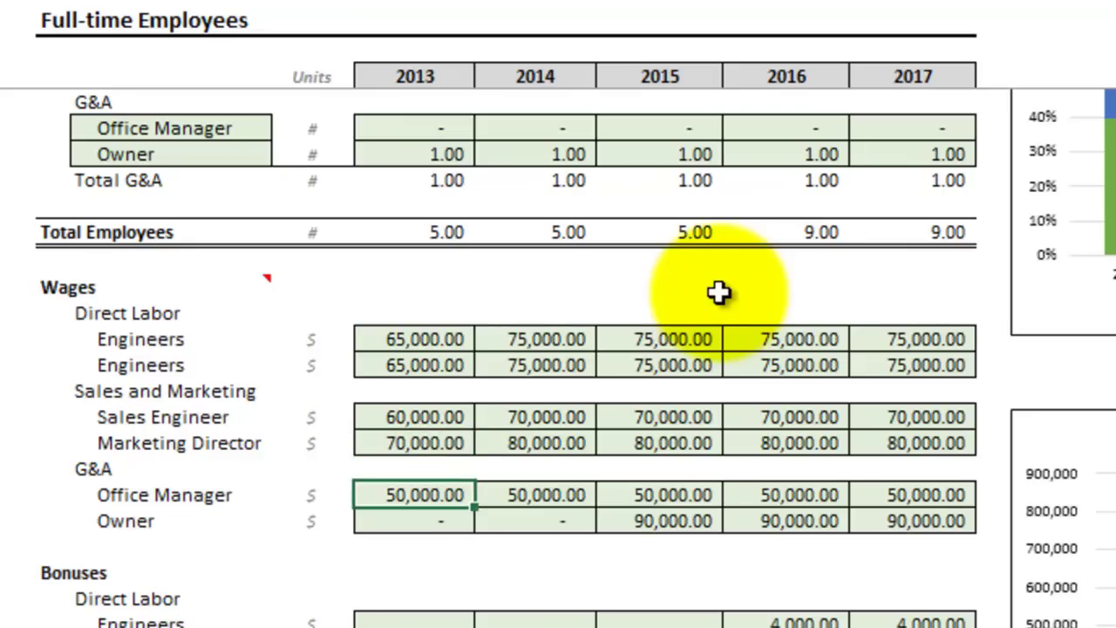
pyautogui.write('40000')
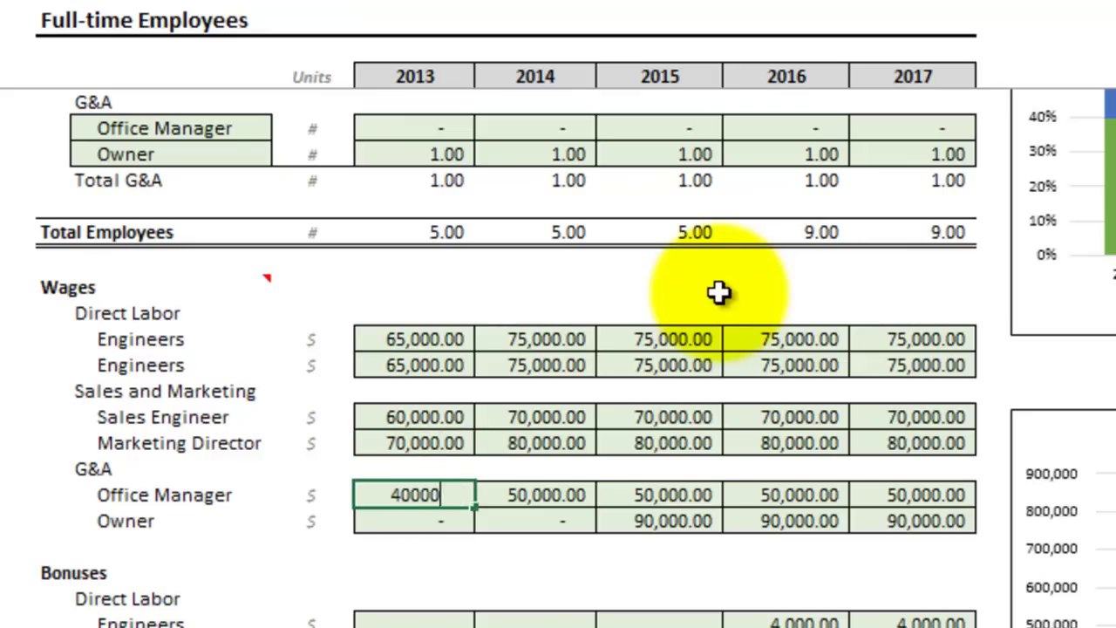
pyautogui.press('Return')
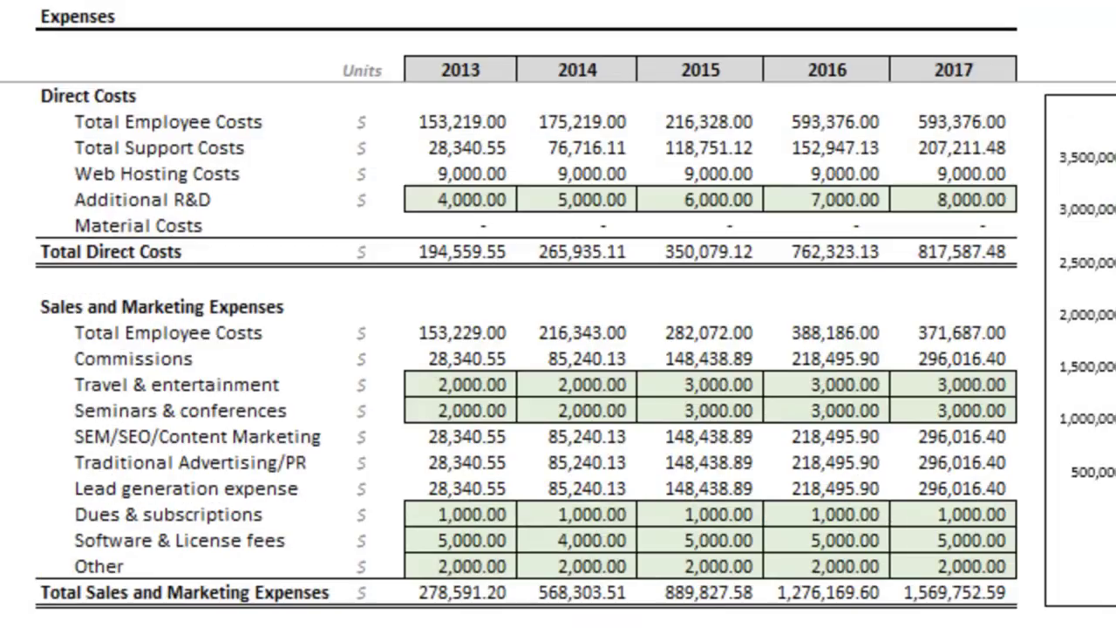
# - Delete the 2013 Accounting G&A expense, then view the Financial Summary's 2013 results
pyautogui.scroll(-5, 558, 349)
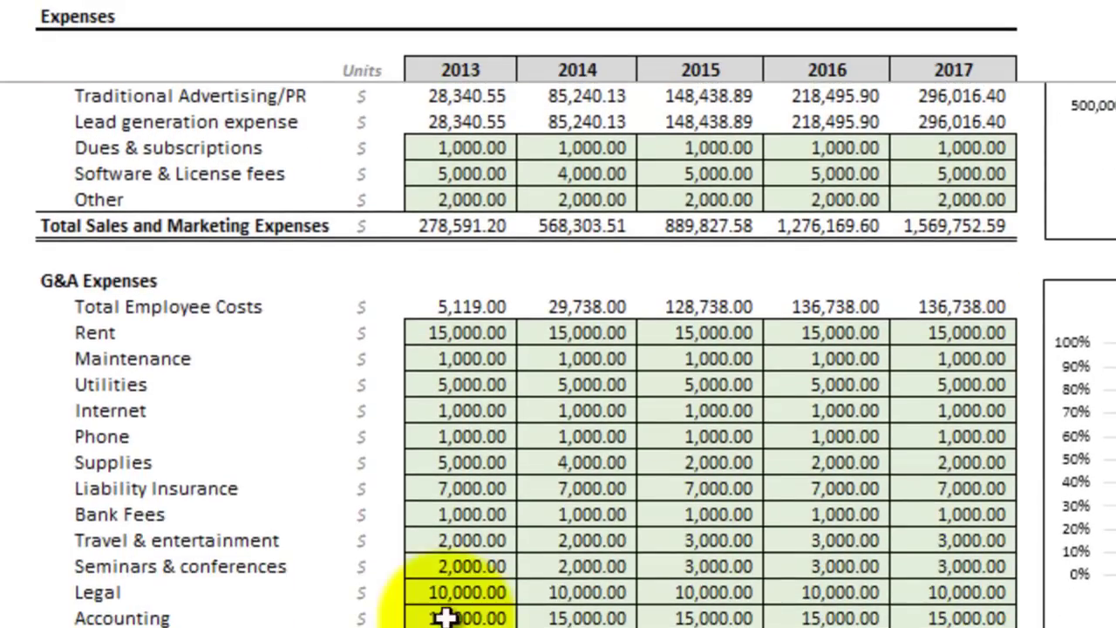
pyautogui.click(444, 613)
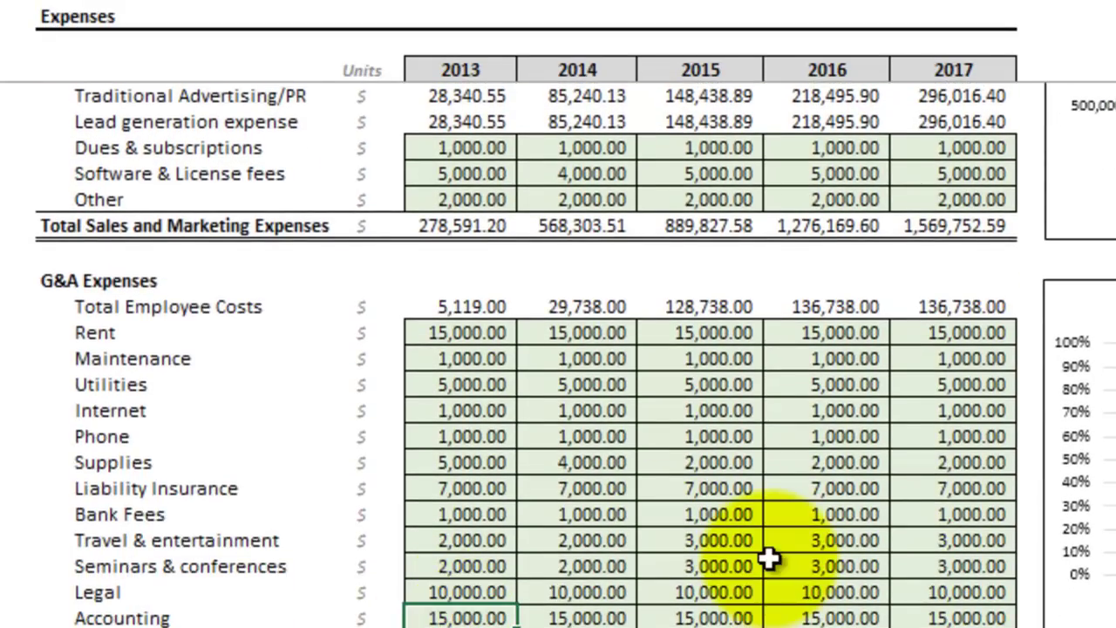
pyautogui.press('BackSpace')
pyautogui.press('Return')
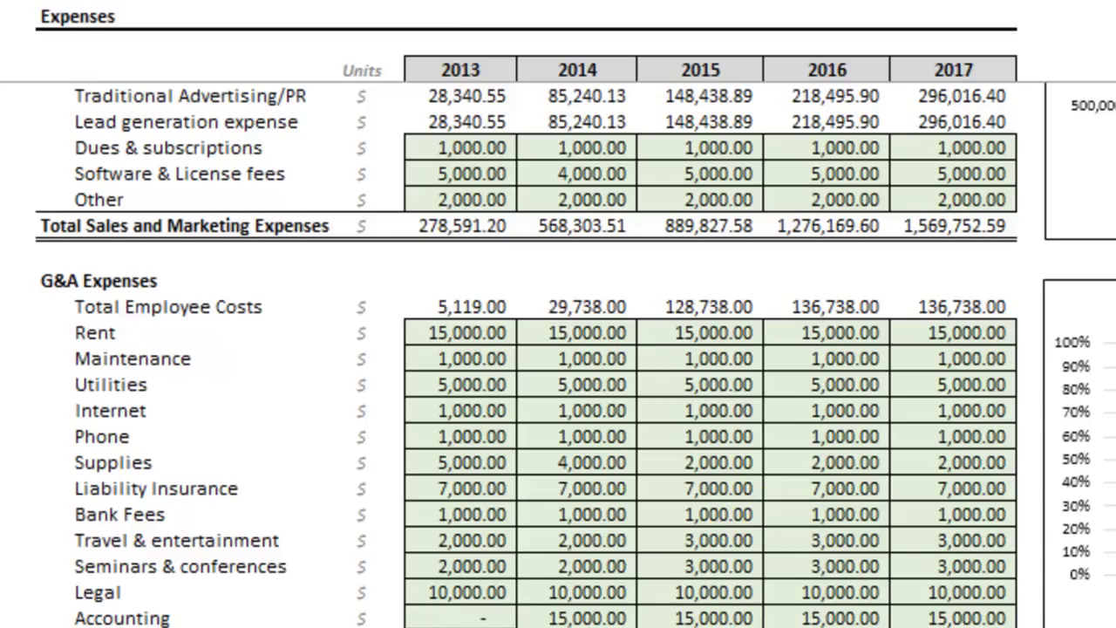
pyautogui.hotkey('ctrl', 'pagedown')
pyautogui.scroll(7, 987, 354)
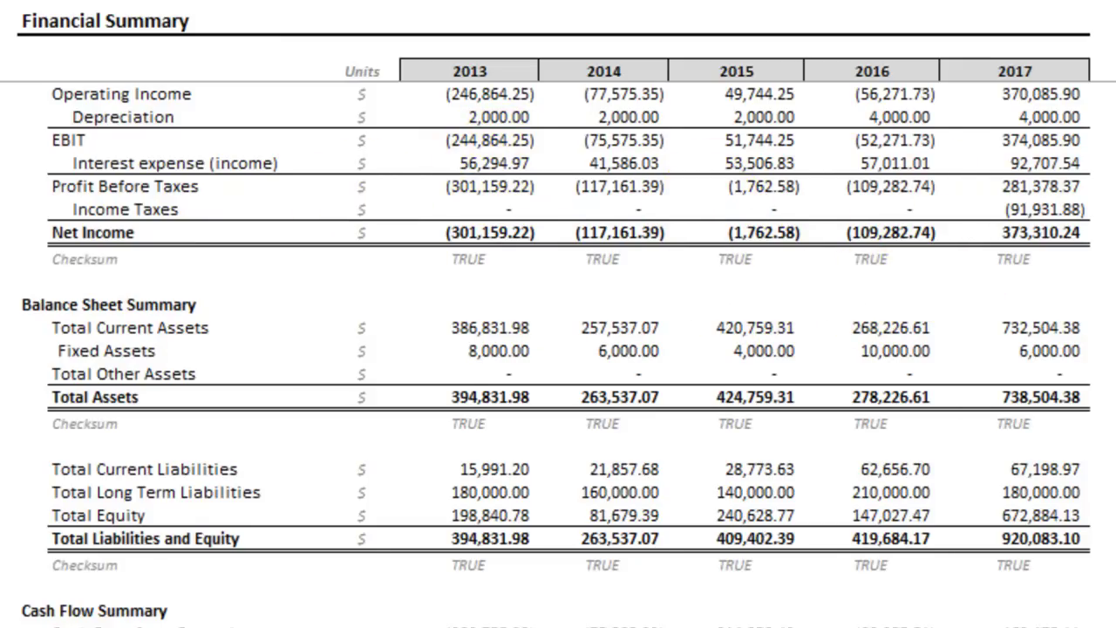
# - Scroll the Financial Summary to its Cash Flow and Headcount sections, then return to Assumptions
pyautogui.scroll(-6, 1026, 463)
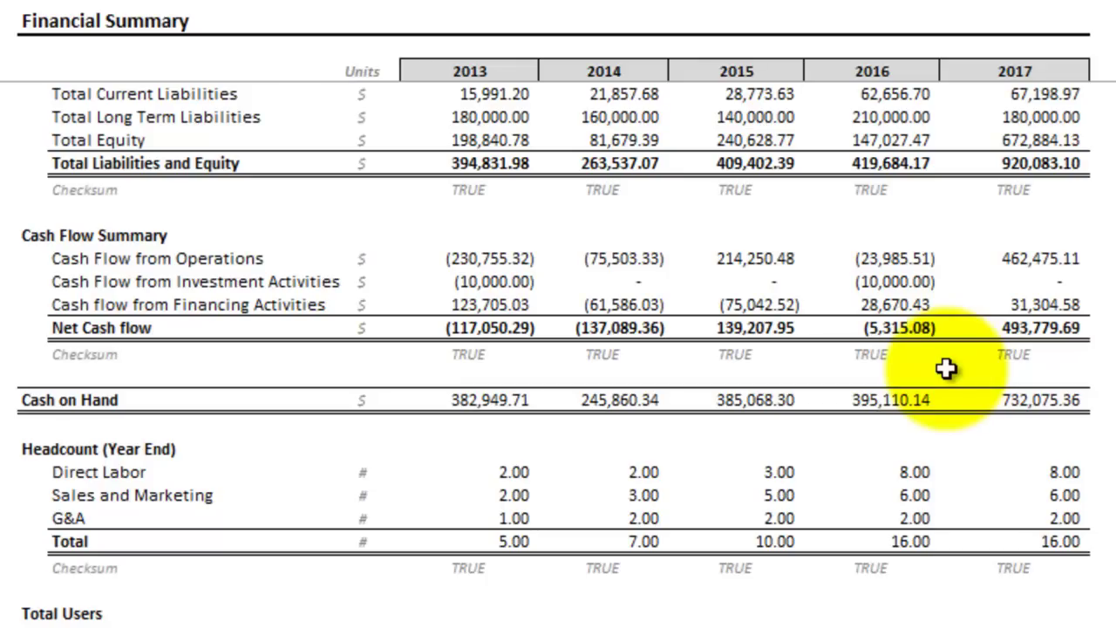
pyautogui.click(397, 625)
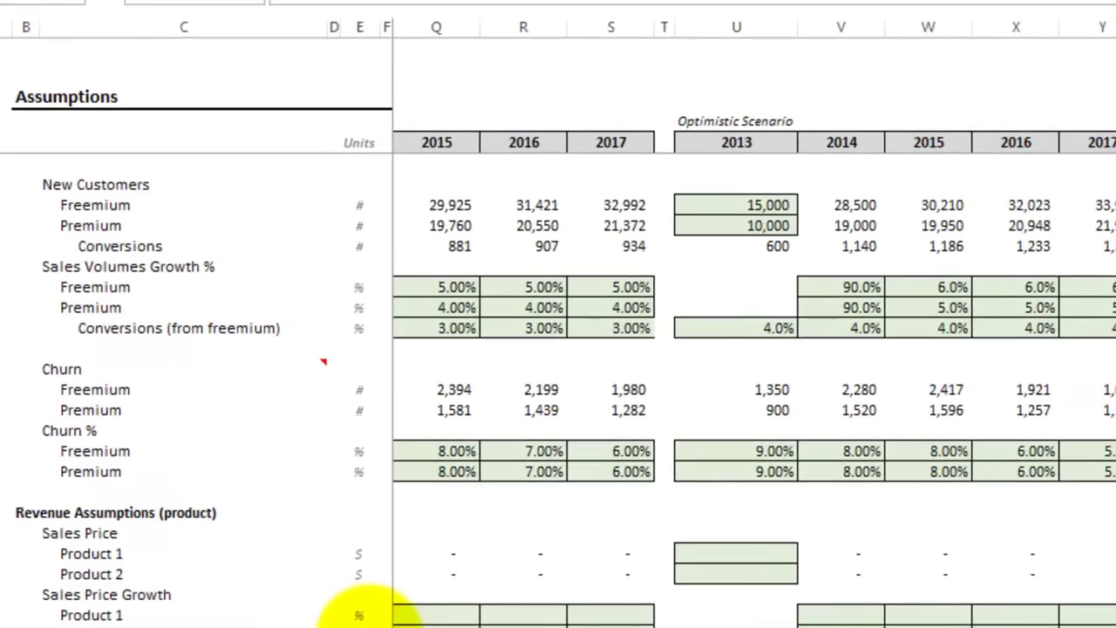
# - Check the current 2017 net income on the Financial Summary sheet
pyautogui.hscroll(-5, 755, 325)
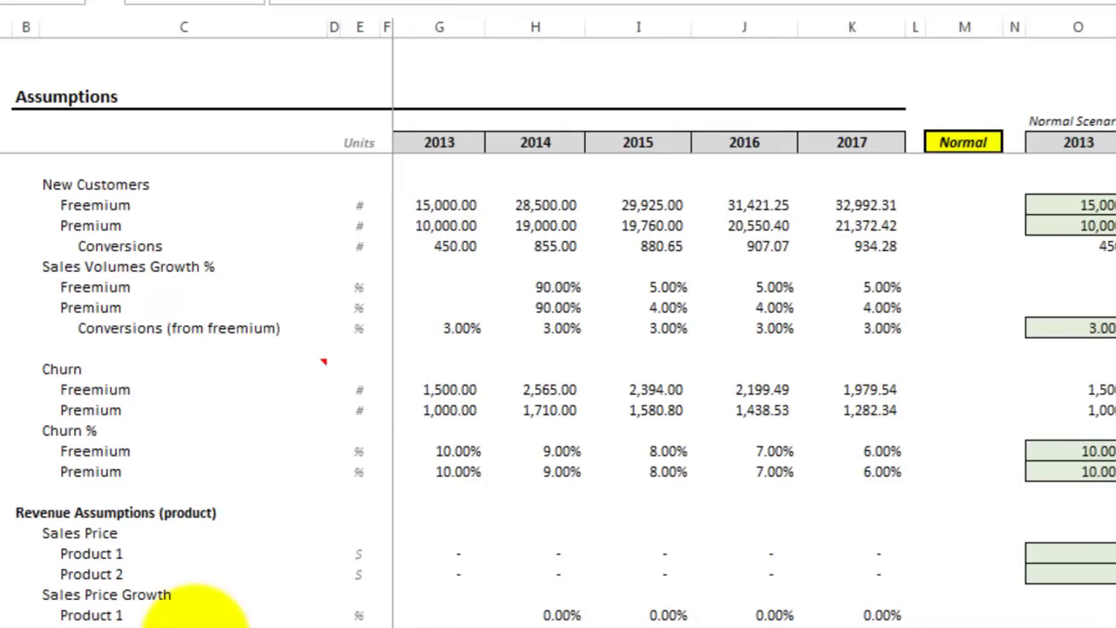
pyautogui.click(153, 623)
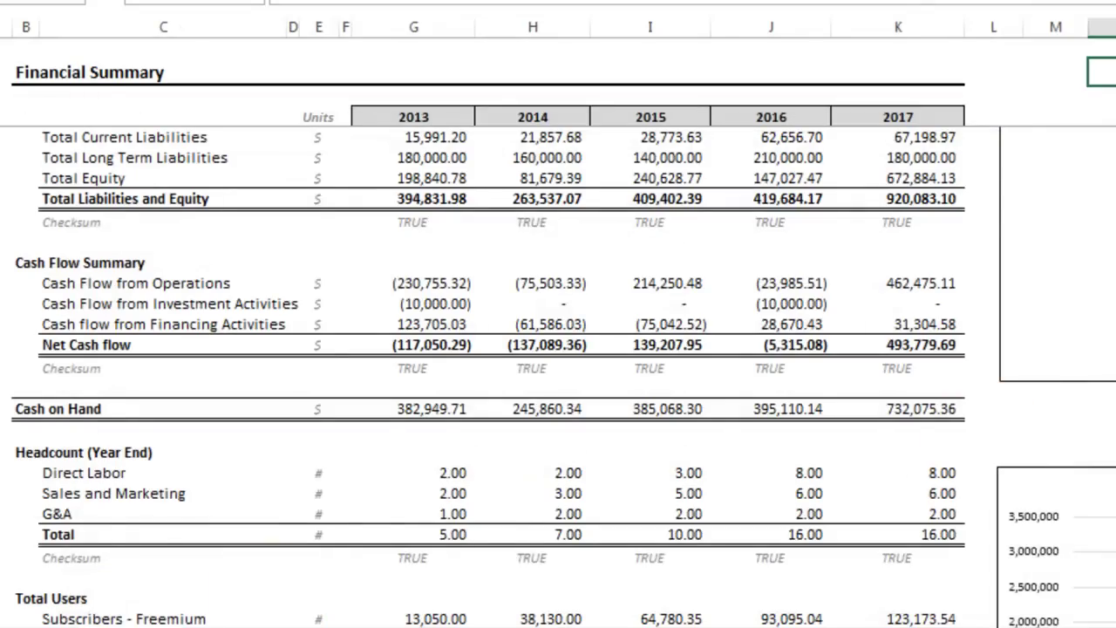
pyautogui.scroll(7, 558, 375)
pyautogui.scroll(1, 558, 376)
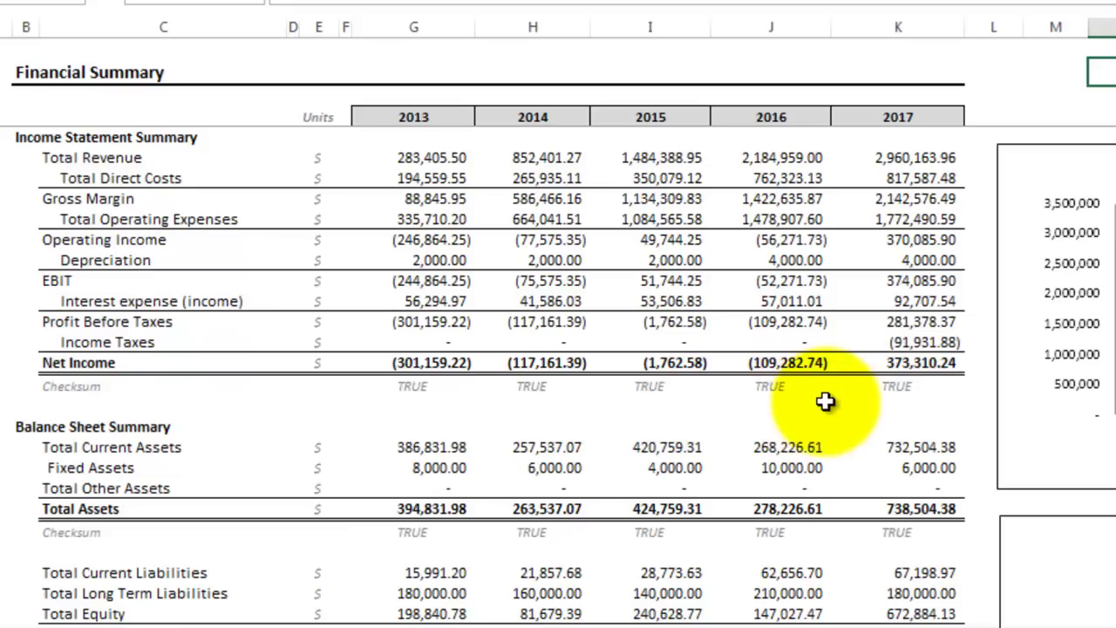
pyautogui.click(928, 363)
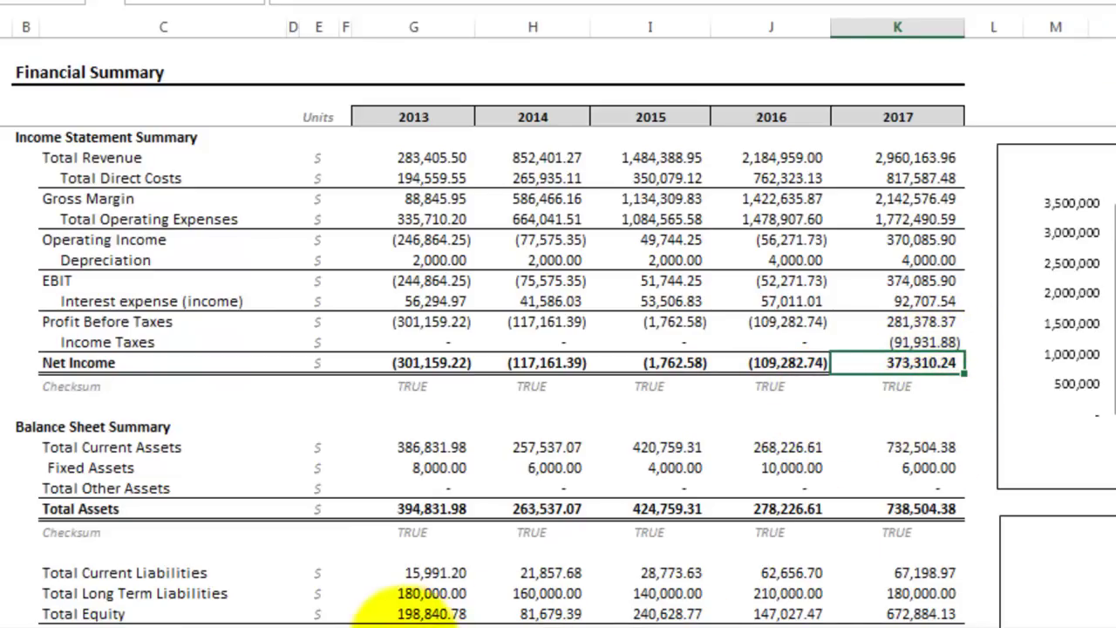
# - Switch the scenario to Optimistic and compare the Financial Summary, where 2017 net income reaches 393,259.72
pyautogui.hotkey('ctrl', 'pageup')
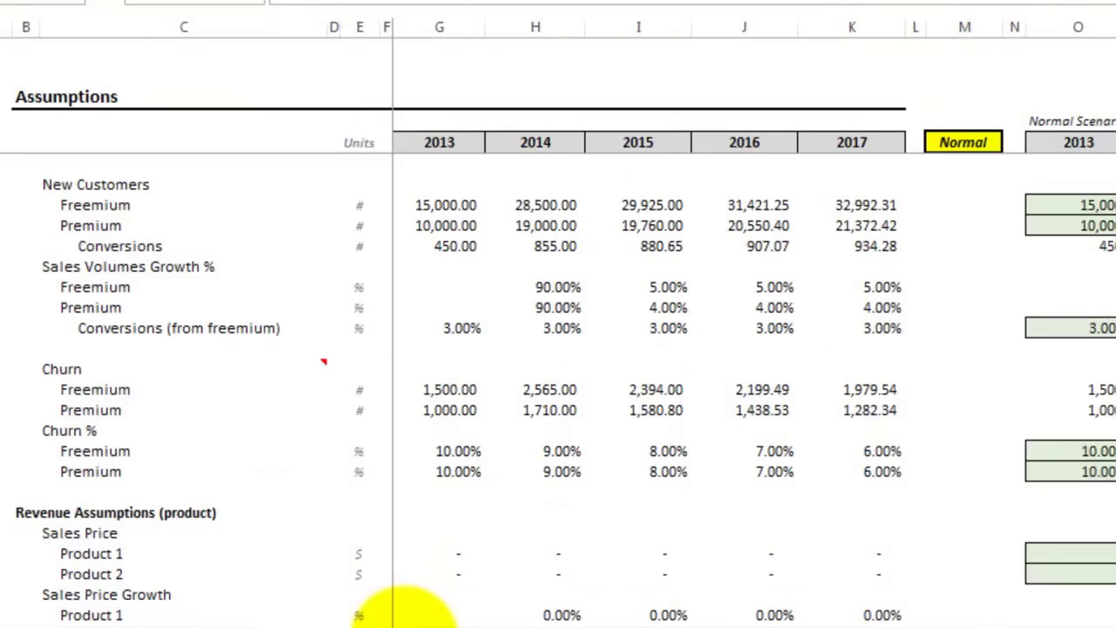
pyautogui.click(977, 142)
pyautogui.click(1015, 142)
pyautogui.click(982, 176)
pyautogui.click(977, 247)
pyautogui.hotkey('ctrl', 'pagedown')
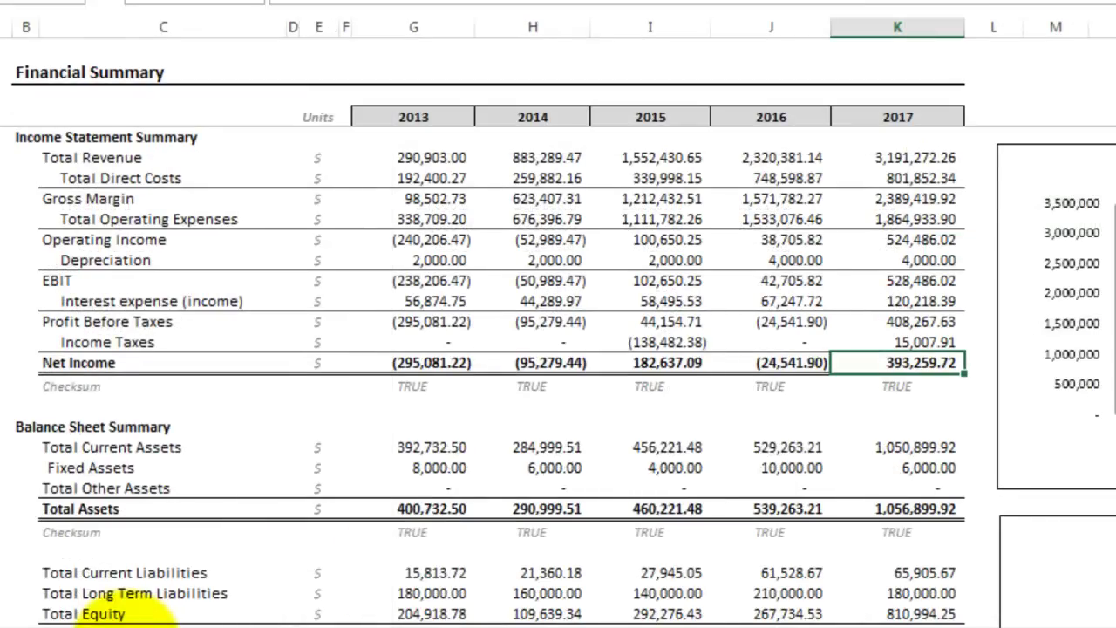
pyautogui.click(749, 443)
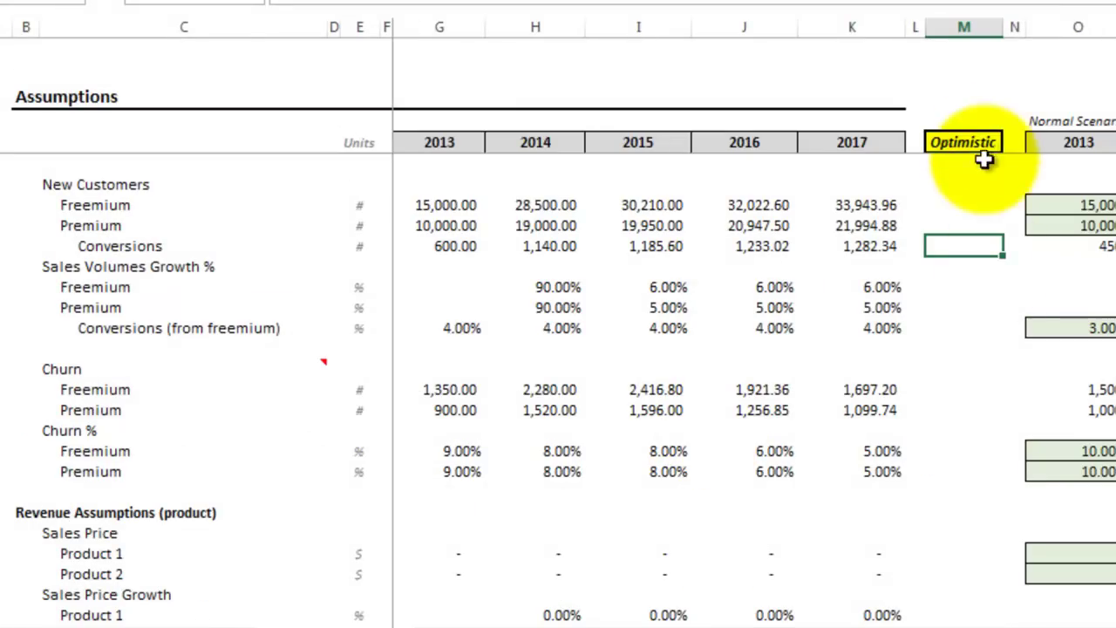
pyautogui.click(975, 143)
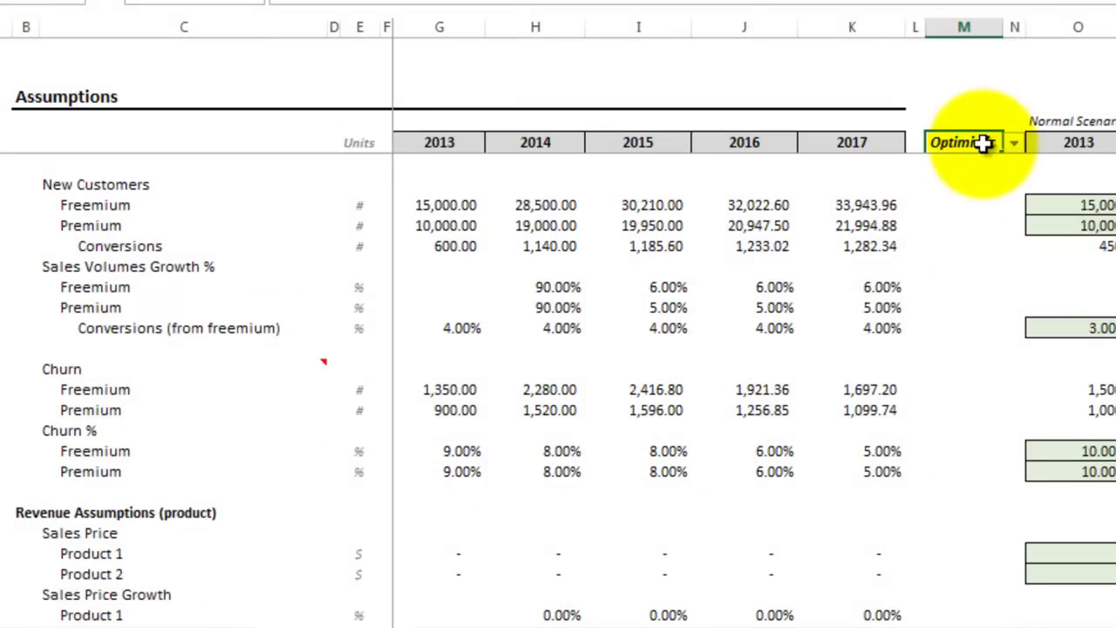
# - Select Pessimistic as the scenario and confirm 2017 net income falls to 351,078.89
pyautogui.click(1015, 142)
pyautogui.click(984, 185)
pyautogui.click(964, 205)
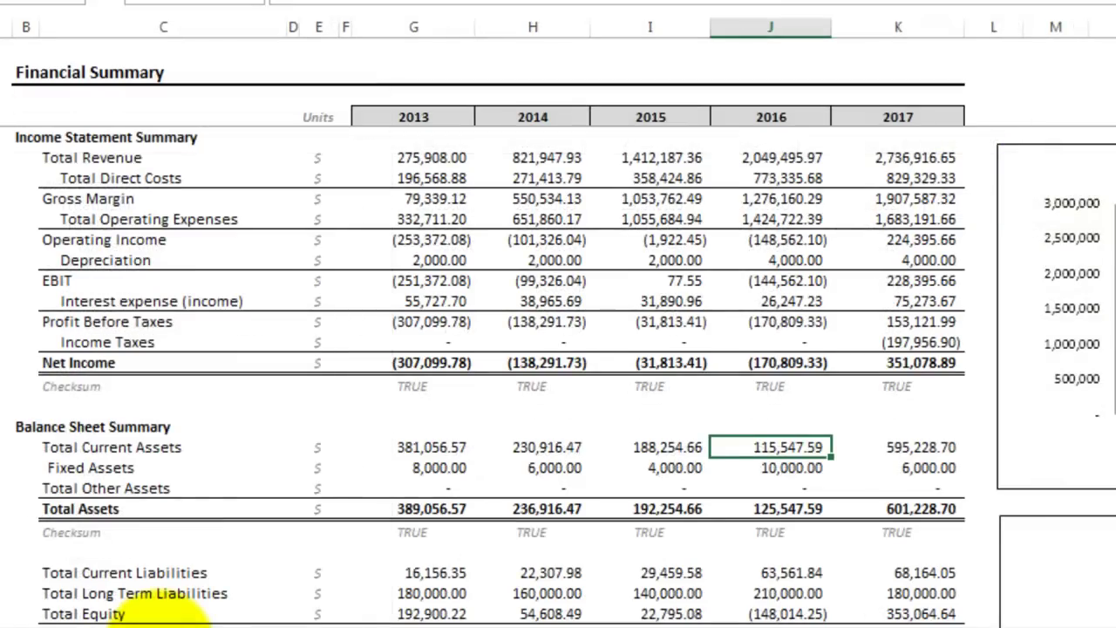
pyautogui.click(912, 405)
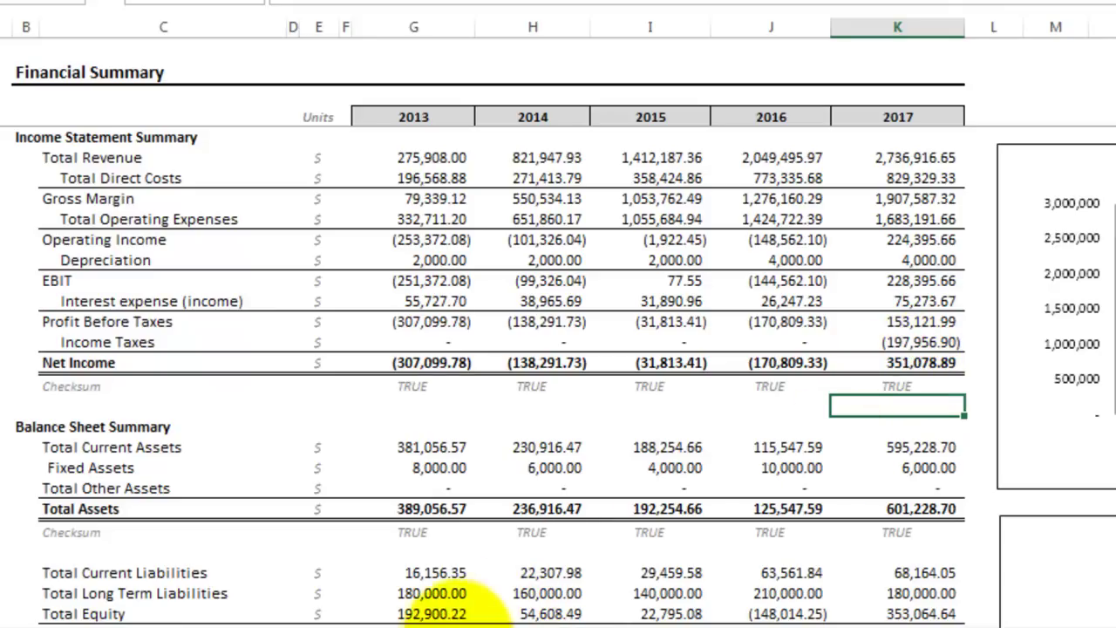
pyautogui.click(454, 624)
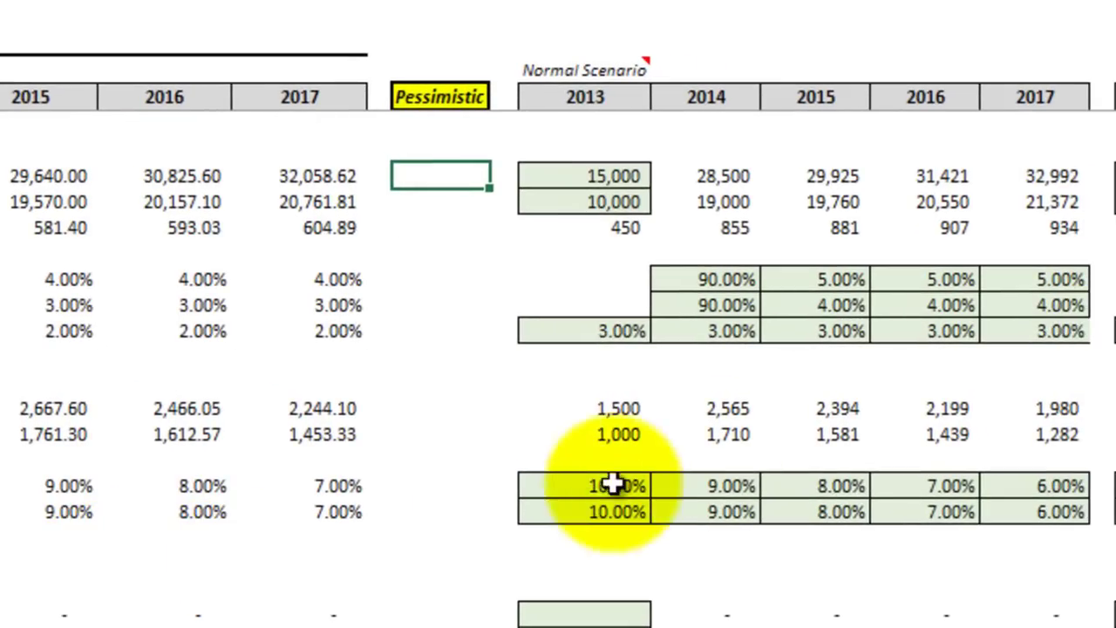
# - Enter Normal scenario freemium churn rates of 5%, 4%, 4%, 3%, 3% for 2013–2017
pyautogui.click(593, 489)
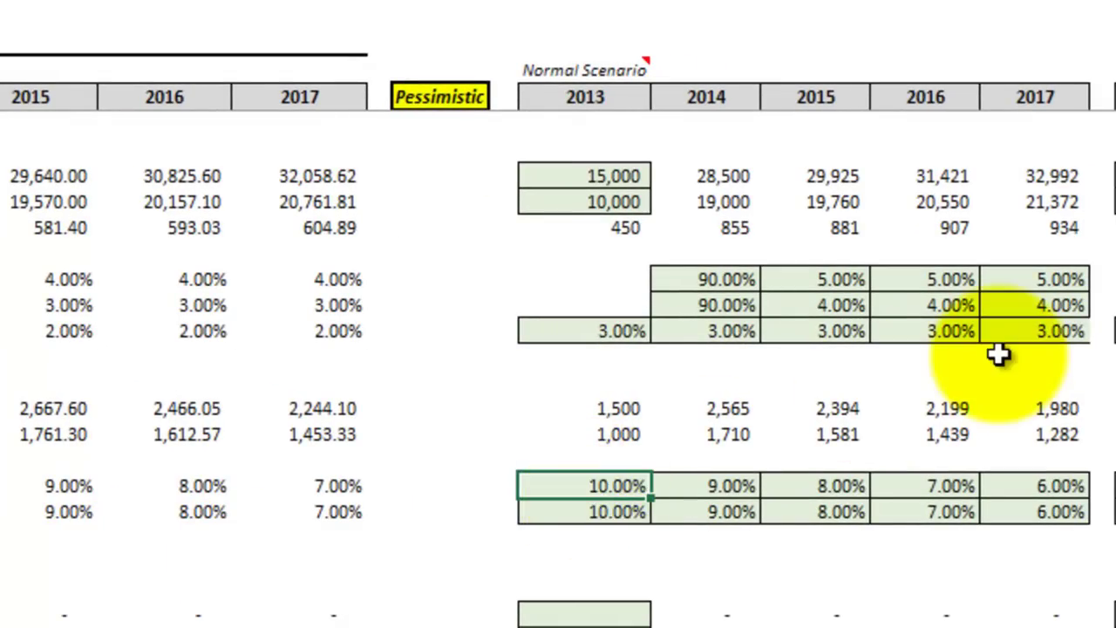
pyautogui.write('5')
pyautogui.hotkey('ctrl', 'Return')
pyautogui.write('4')
pyautogui.press('Tab')
pyautogui.write('4')
pyautogui.press('Tab')
pyautogui.write('3')
pyautogui.press('Tab')
pyautogui.write('3')
pyautogui.press('Tab')
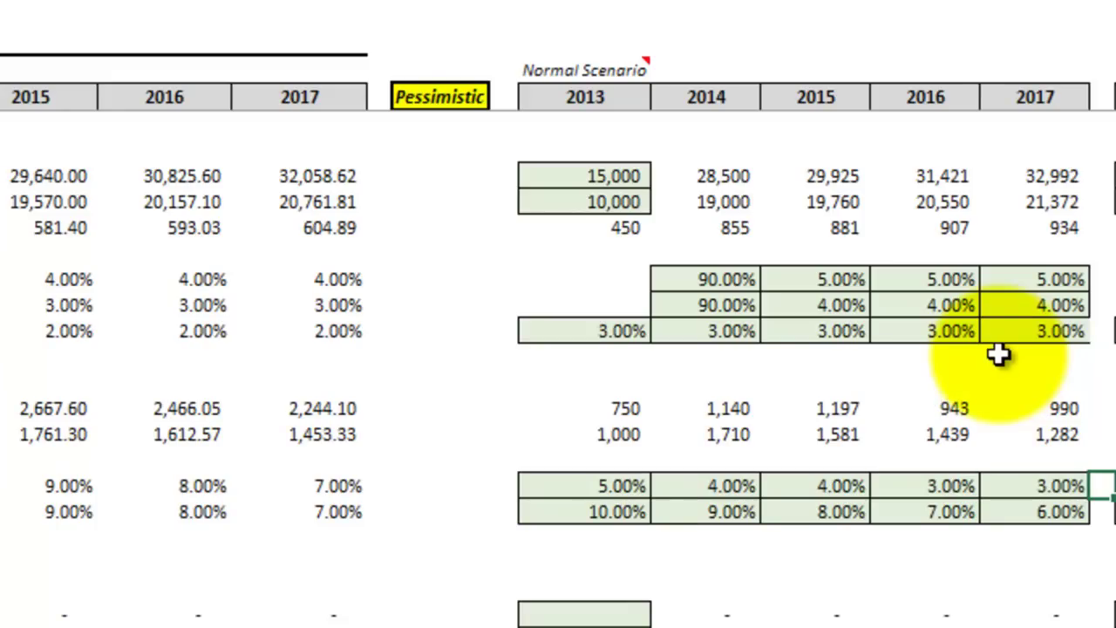
# - Copy the new churn rates down into the premium churn row
pyautogui.click(601, 489)
pyautogui.keyDown('shift'); pyautogui.click(1073, 486); pyautogui.keyUp('shift')
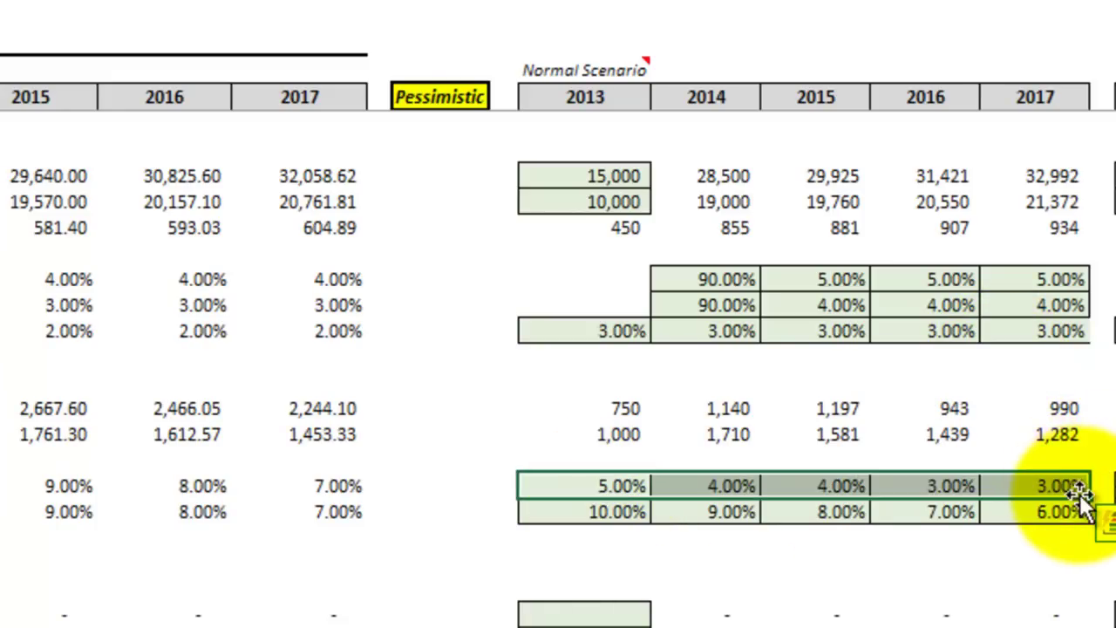
pyautogui.moveTo(1090, 508); pyautogui.dragTo(1097, 521)
pyautogui.click(568, 413)
pyautogui.click(406, 96)
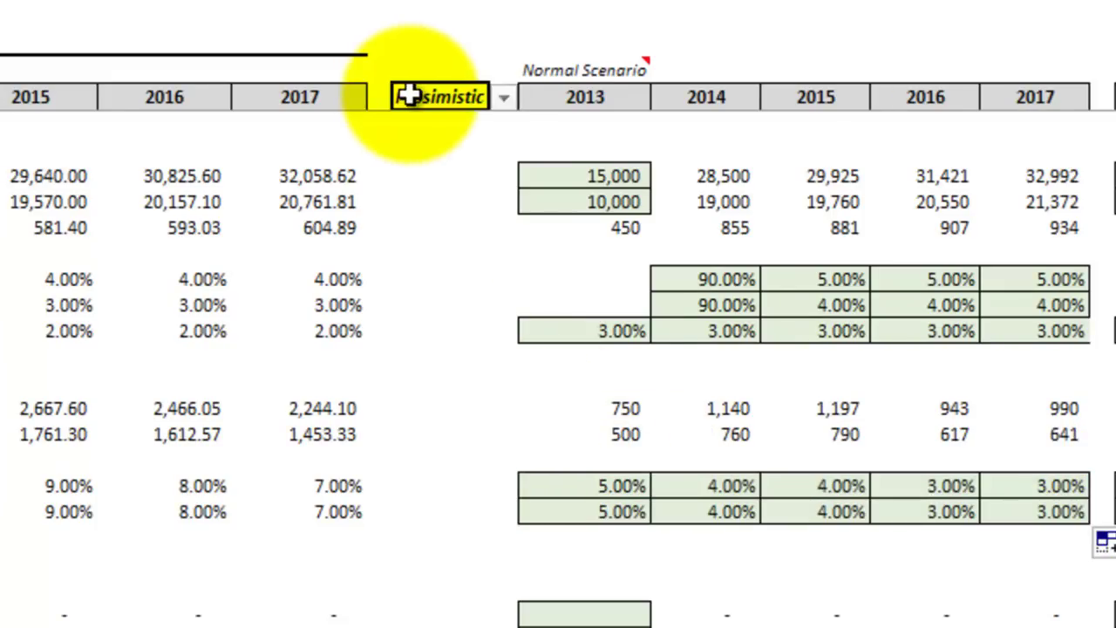
# - Set the scenario dropdown back to Normal, applying the edited 4%, 3%, 3% later-year churn
pyautogui.click(502, 98)
pyautogui.click(486, 118)
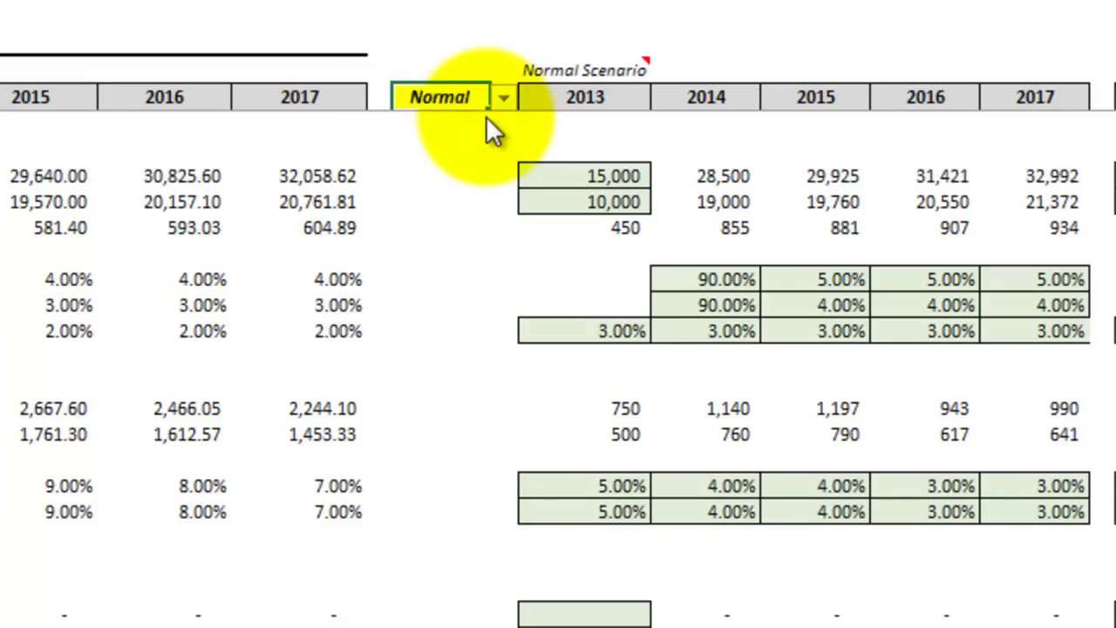
pyautogui.click(445, 221)
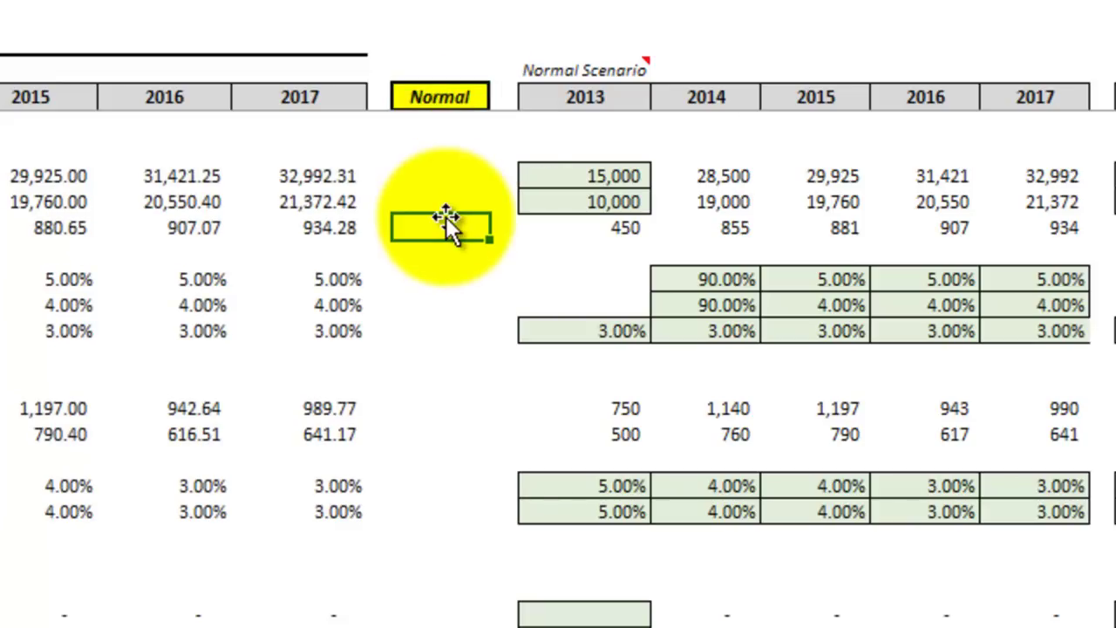